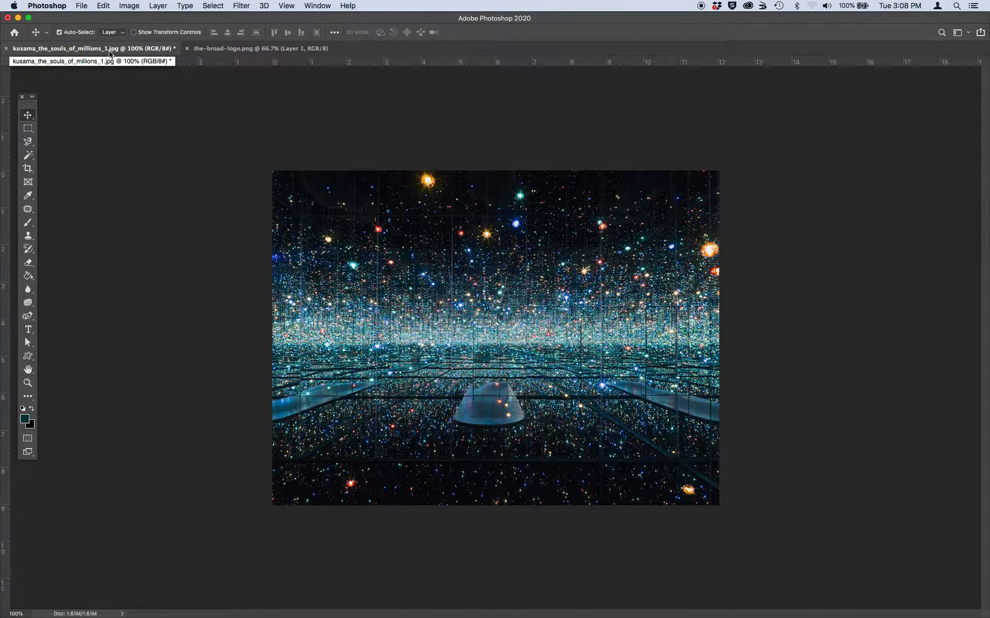
Step: Create a new 300 x 600 pixel RGB document at 72 pixels/inch with a white background
click(229, 51)
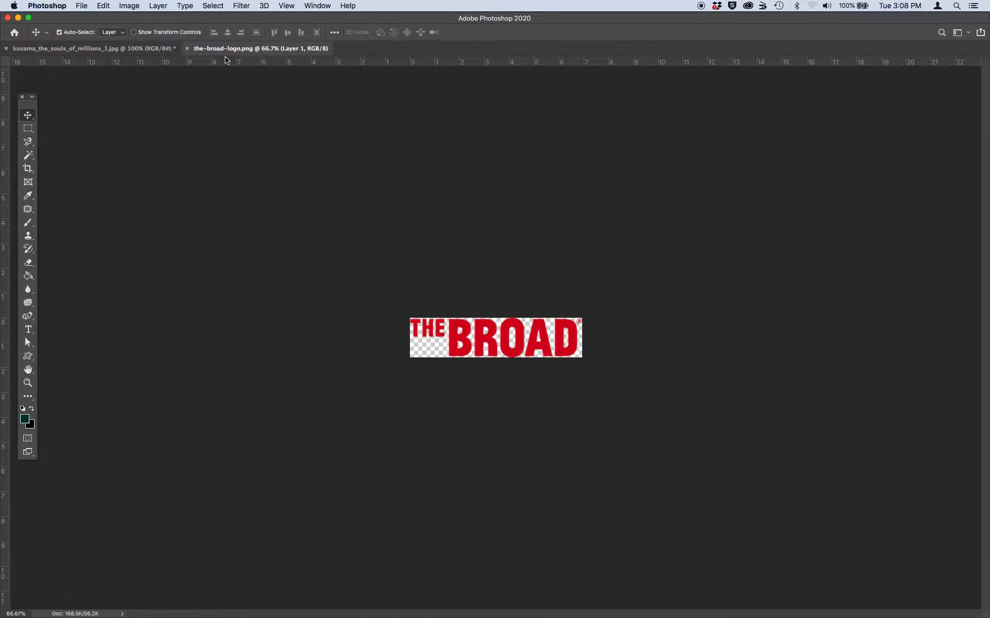
click(94, 50)
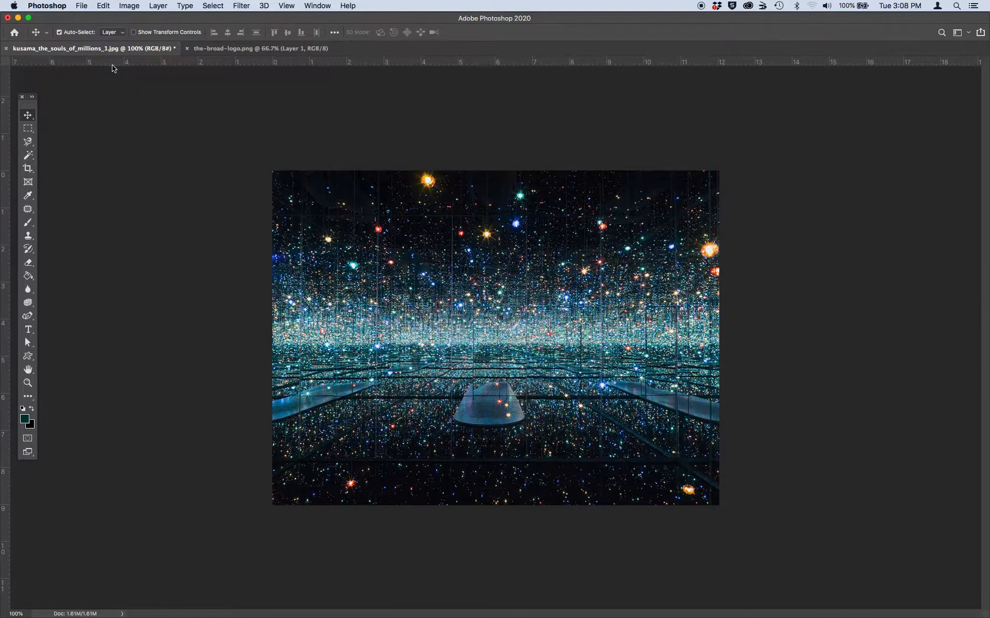
click(82, 6)
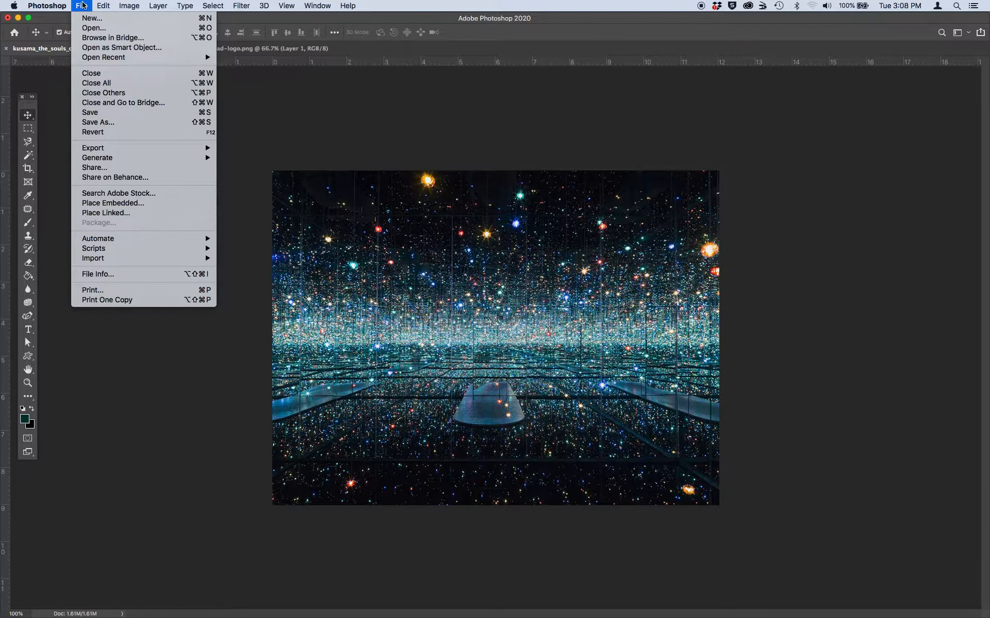
click(85, 19)
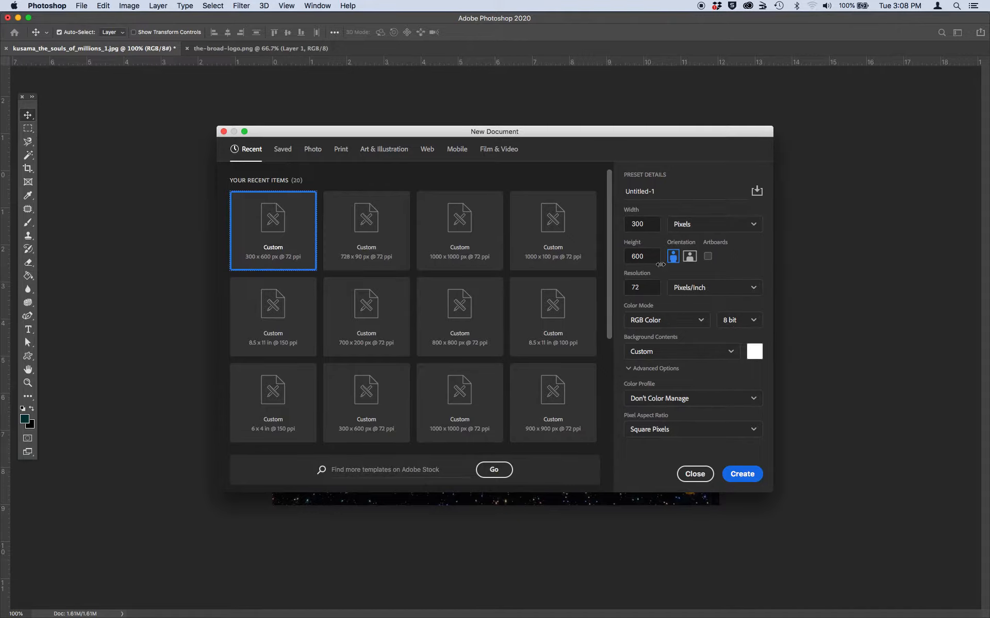
click(742, 474)
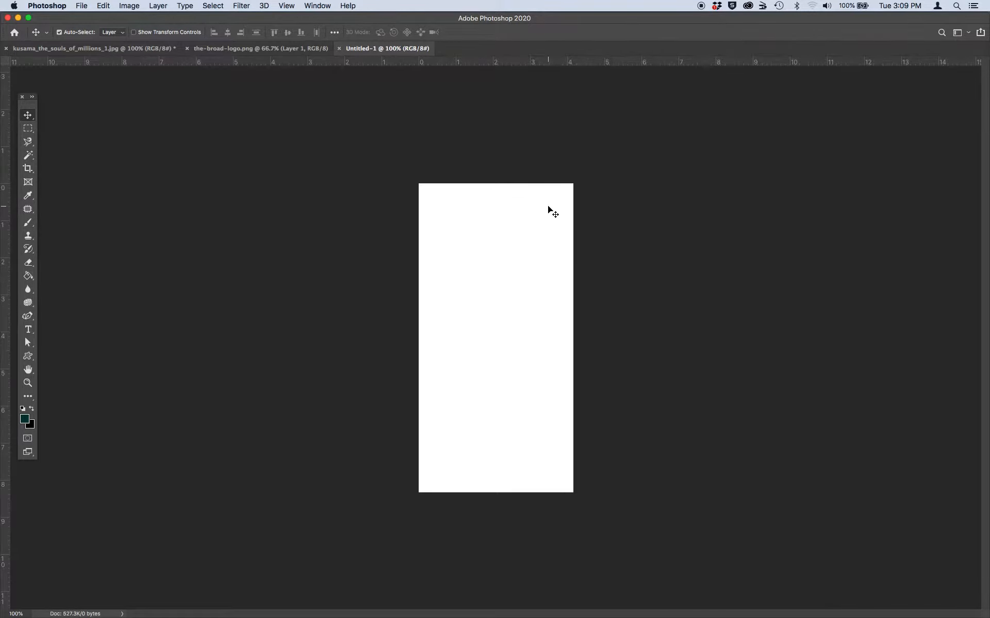
Step: Arrange the three open documents side by side in a 3-up vertical layout
click(320, 5)
mouse_move(321, 23)
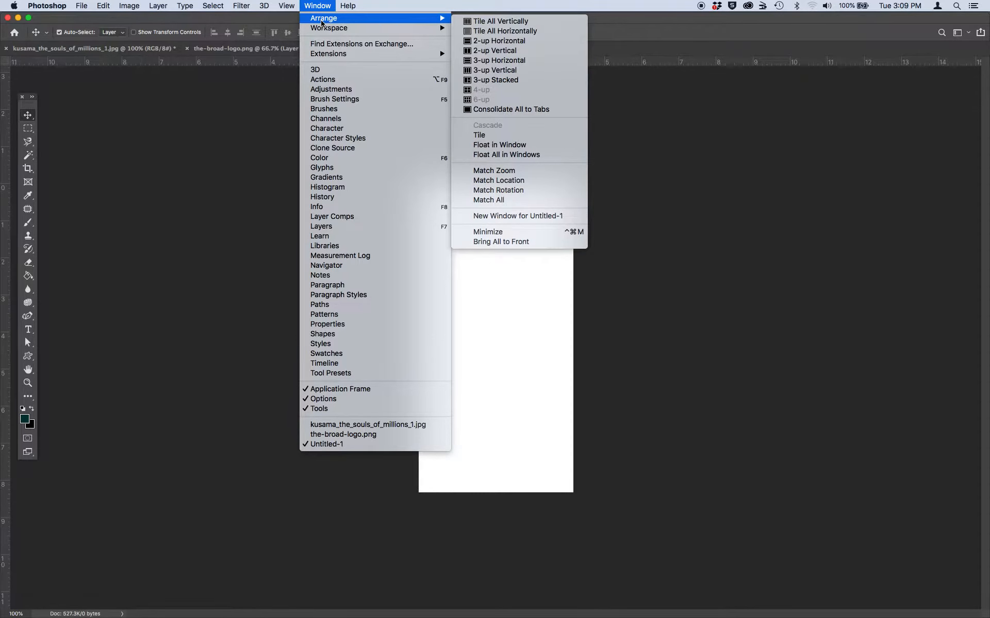
click(510, 71)
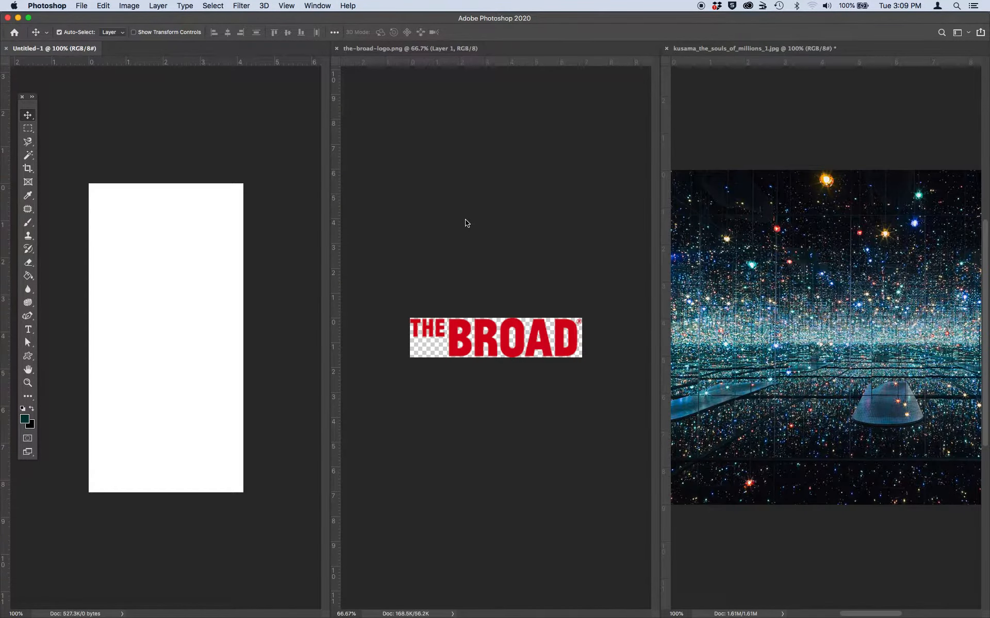
Step: Copy the starry mirror-room photo into the blank document so it fills the canvas, and copy the Broad logo over its lower part
click(846, 264)
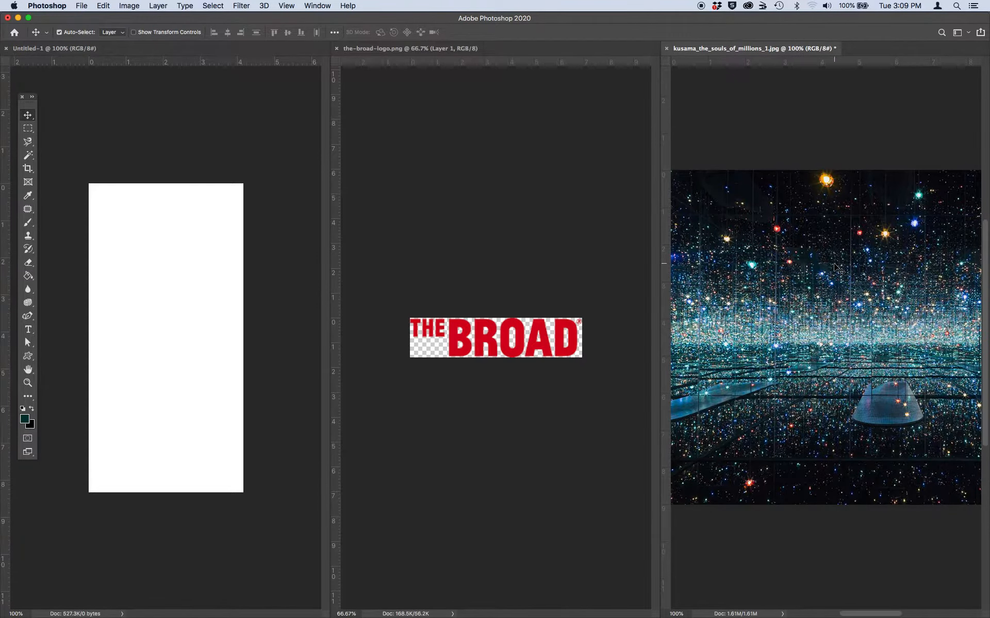
drag(837, 273, 112, 293)
mouse_move(164, 332)
mouse_down()
mouse_move(151, 301)
mouse_move(163, 305)
mouse_move(157, 323)
mouse_up()
click(486, 353)
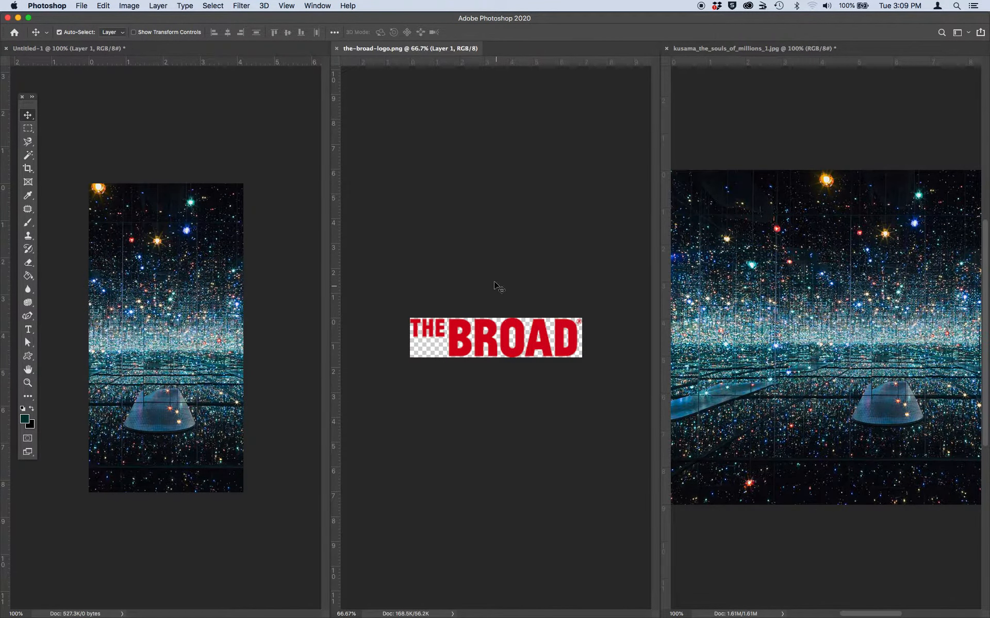
drag(489, 345, 178, 416)
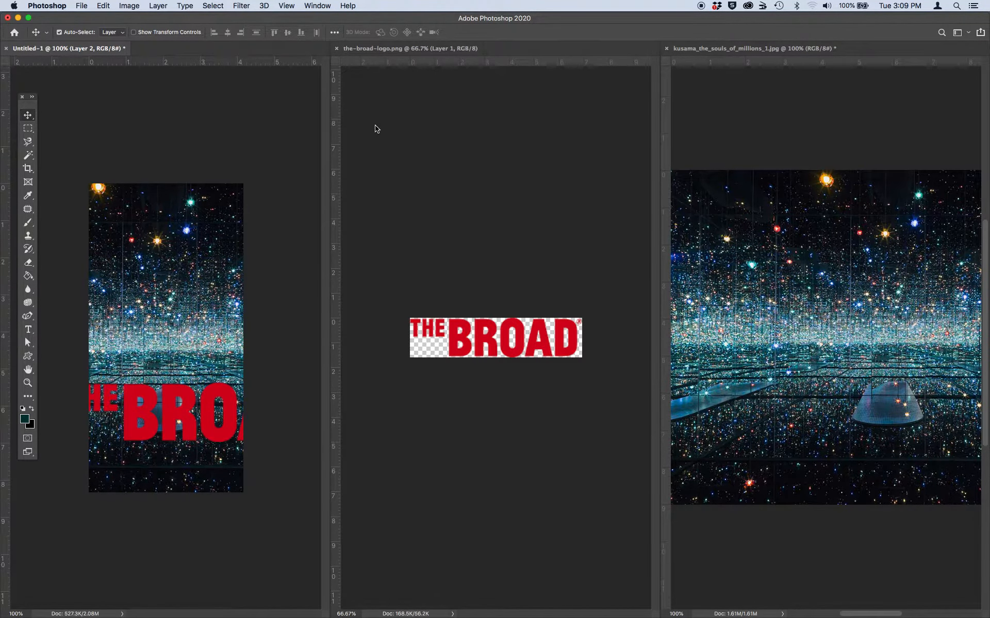
Step: Close the source documents the-broad-logo.png and kusama_the_souls_of_millions_1.jpg, keeping only the new composition open
click(339, 54)
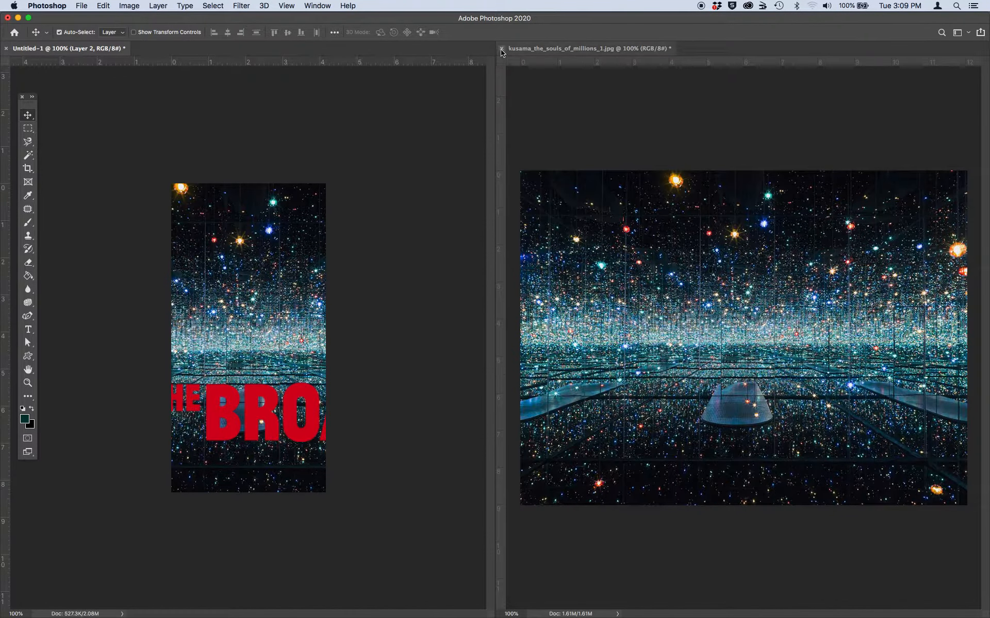
click(502, 50)
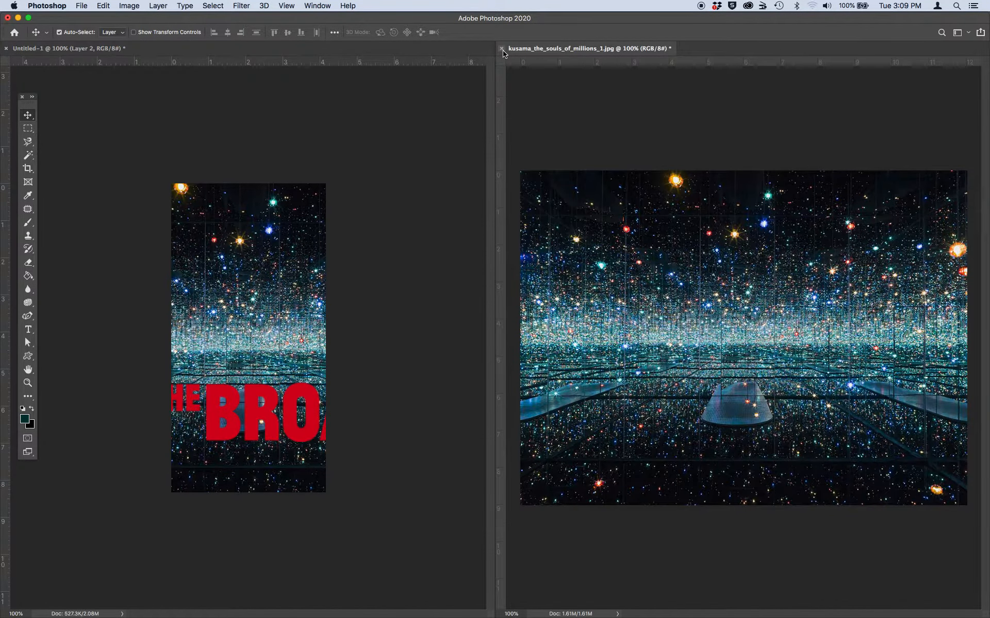
click(464, 210)
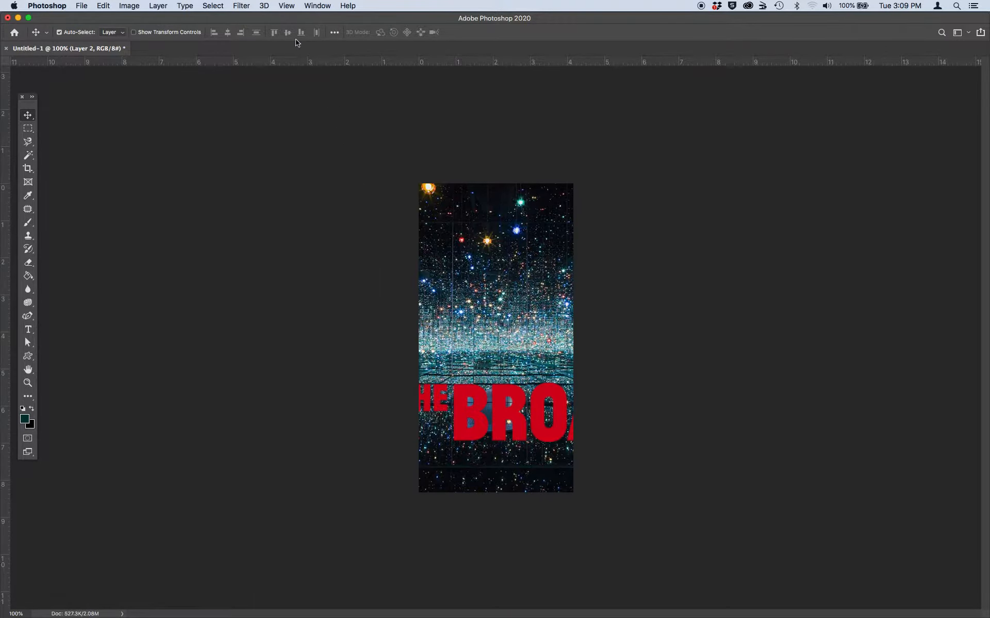
Step: Show the layer list beside the canvas and rename the logo layer "Broad Logo" and the photo layer "large backgroud image"
click(322, 5)
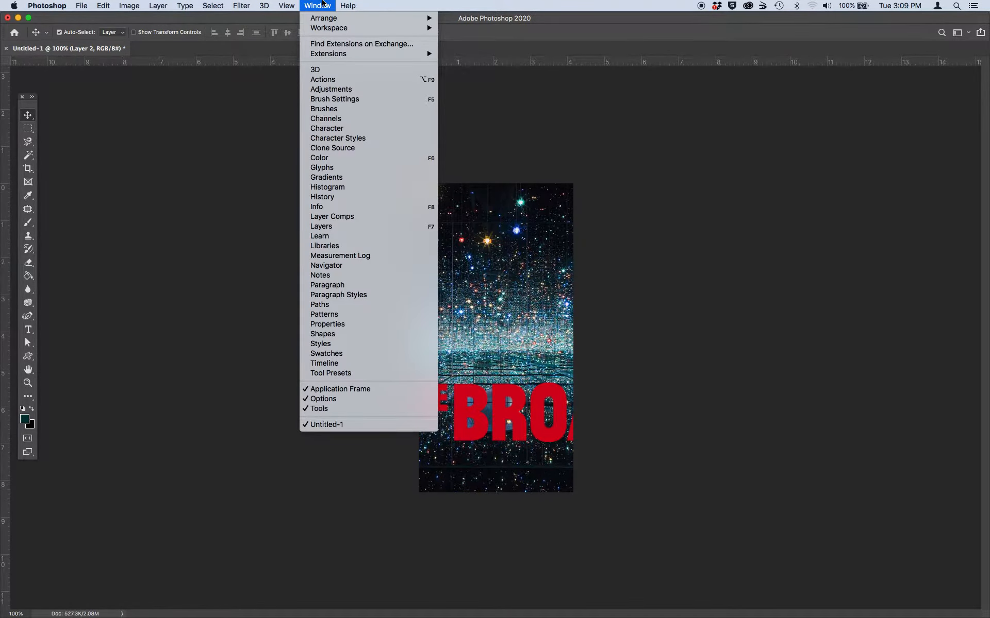
click(325, 226)
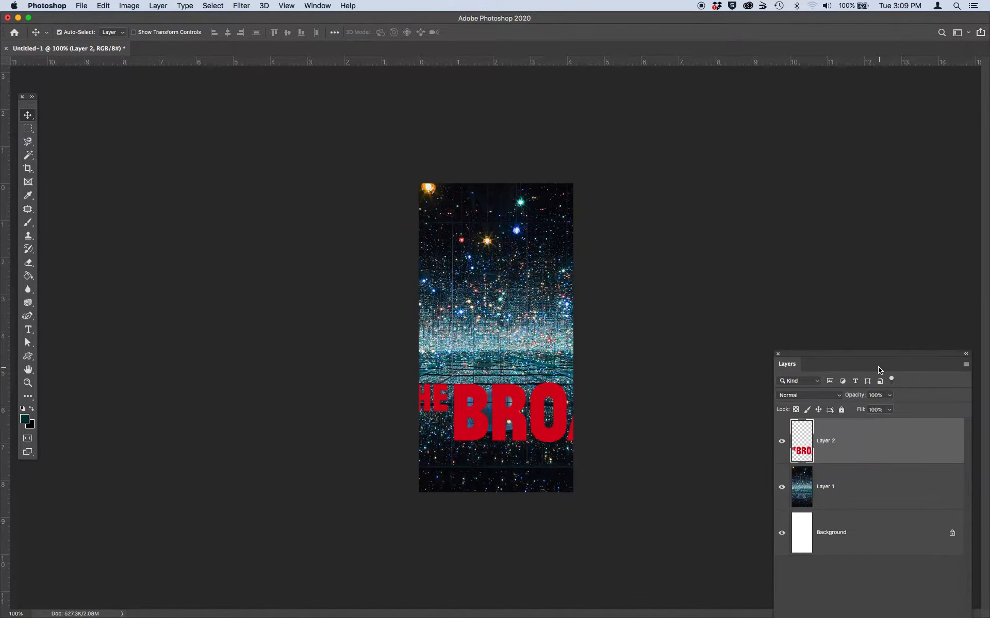
drag(879, 370, 801, 127)
double_click(756, 200)
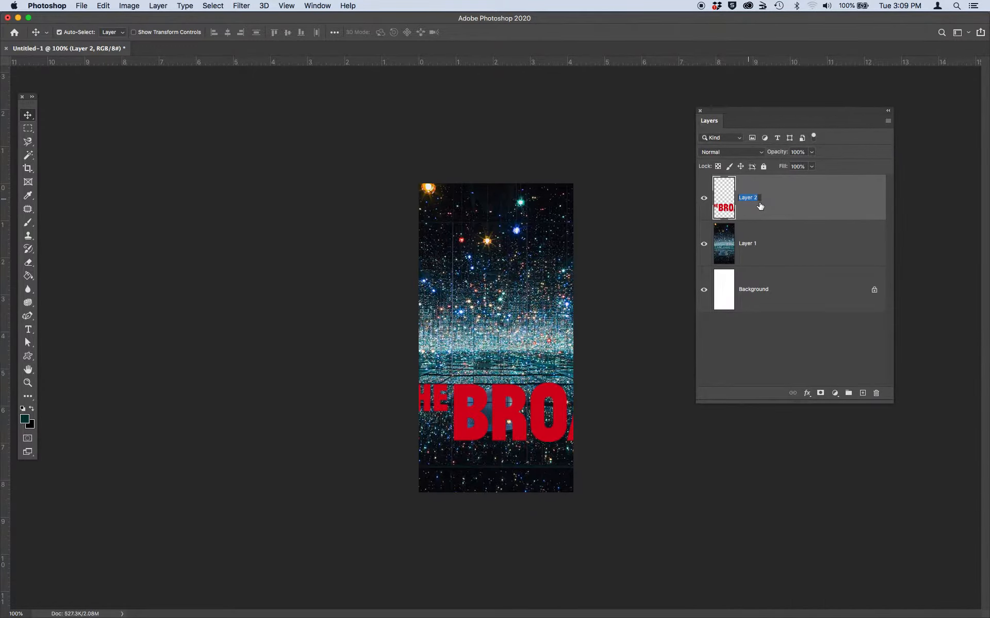
text(Broad Logo)
double_click(748, 244)
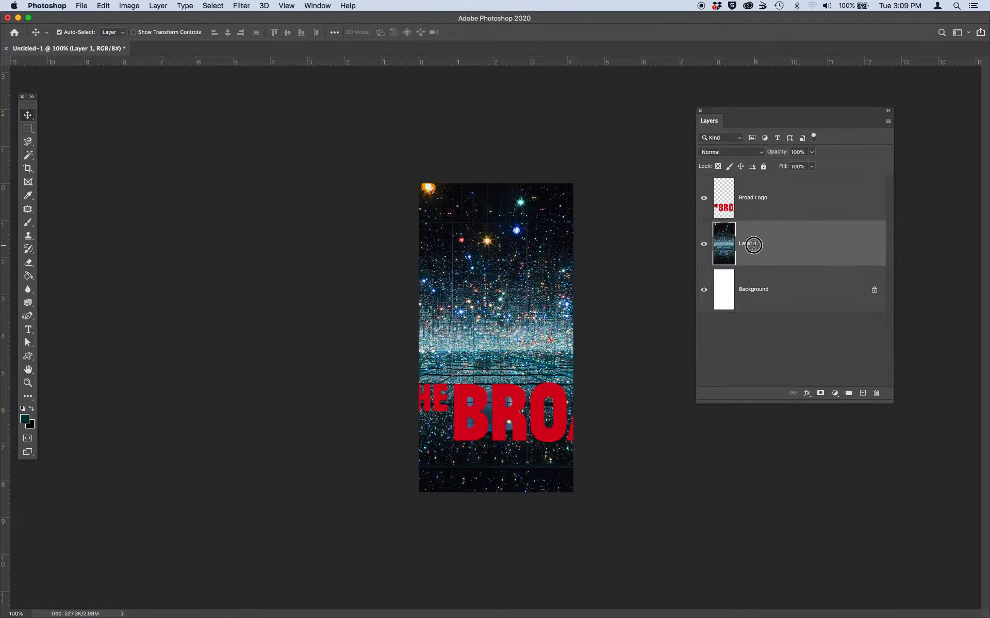
text(large backgroud image)
Step: Scale the Broad Logo layer to about 50% and center it horizontally near the canvas's lower edge
click(829, 211)
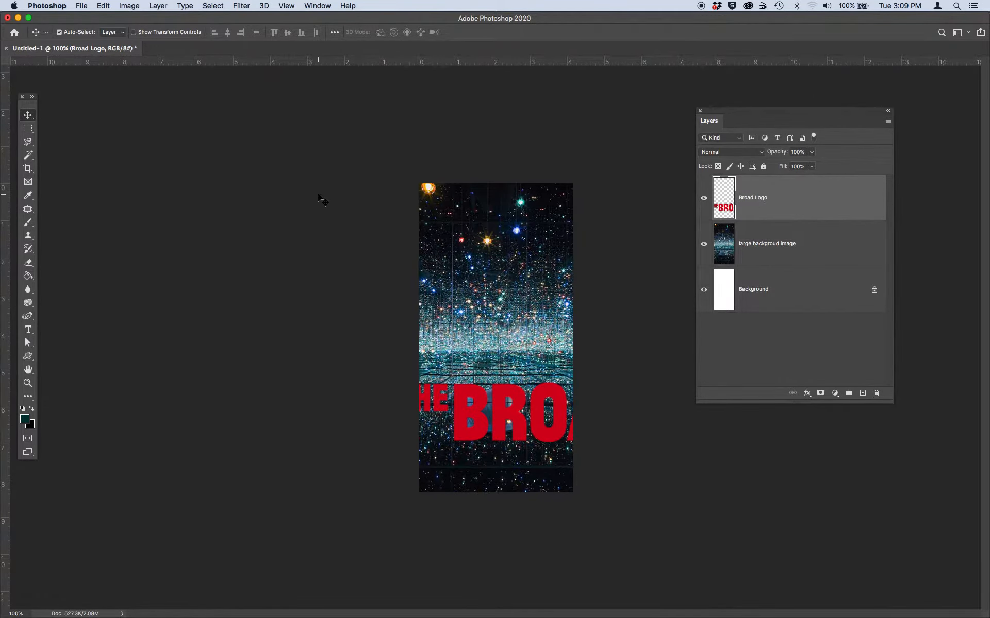
click(103, 5)
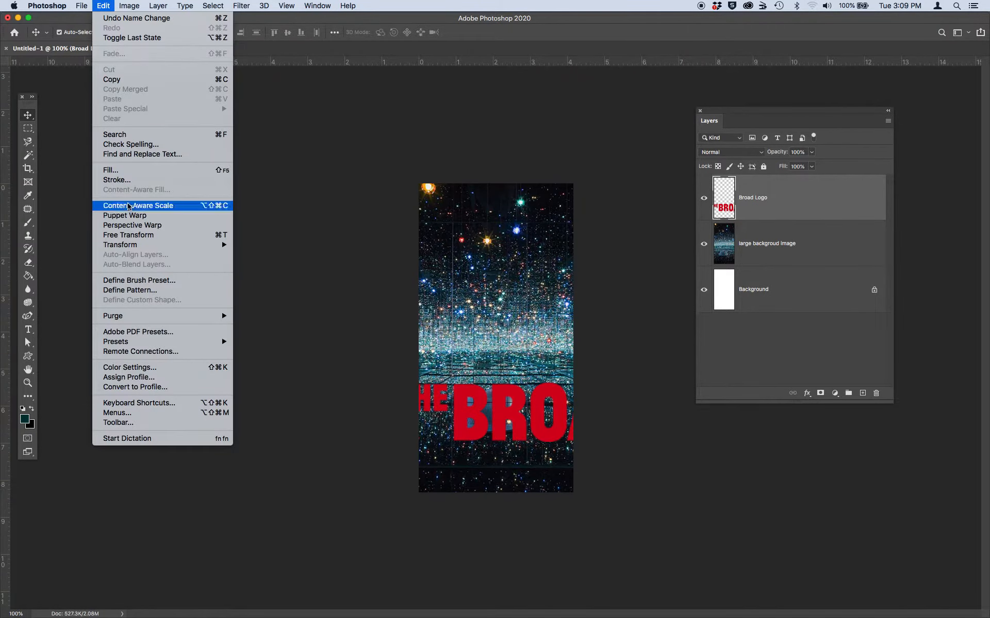
mouse_move(133, 242)
click(273, 257)
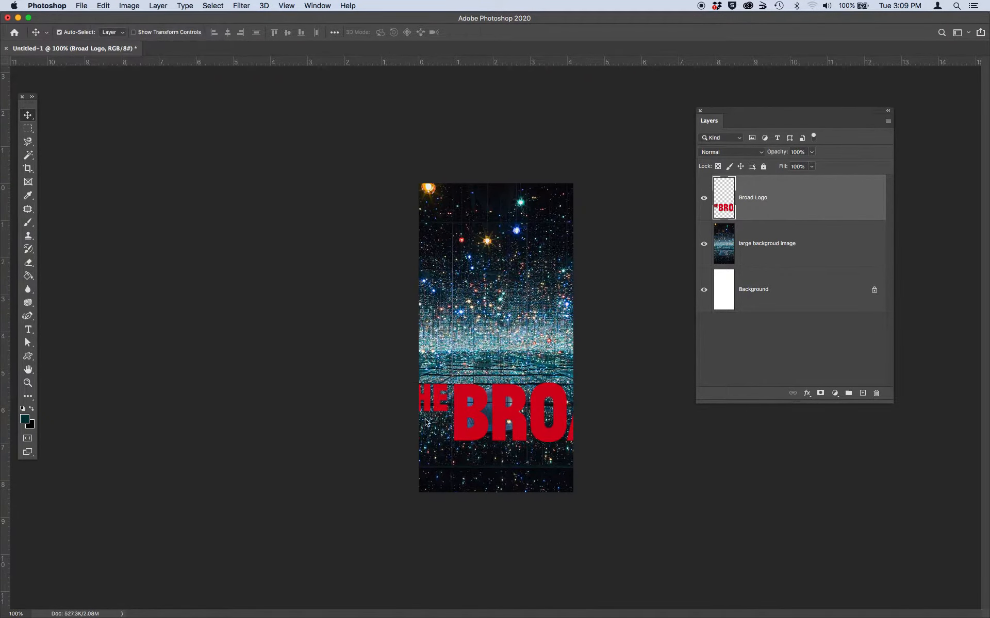
drag(394, 384, 513, 406)
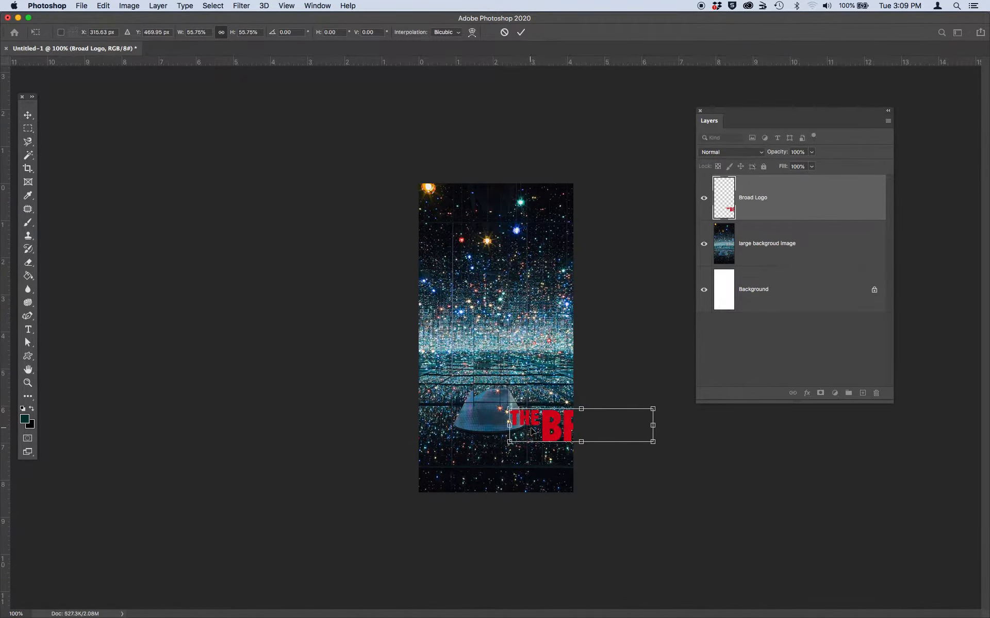
drag(539, 441, 451, 481)
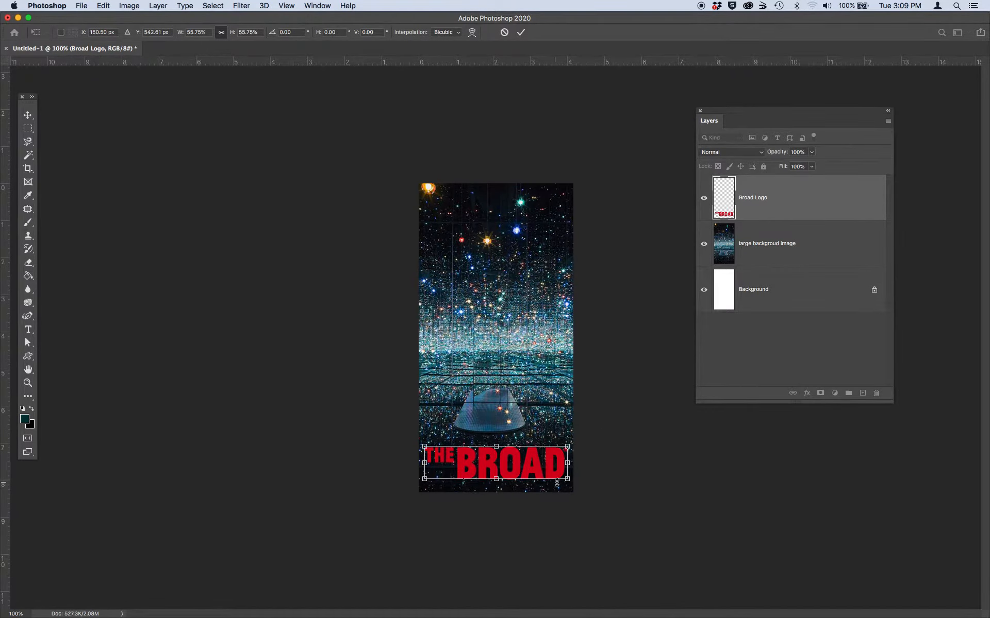
drag(567, 480, 516, 474)
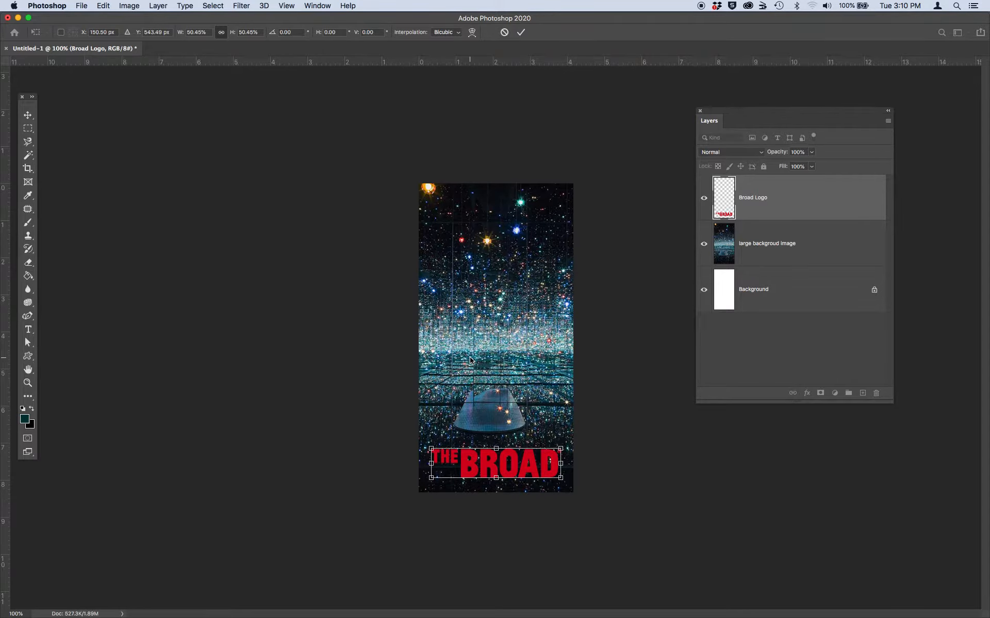
key(Return)
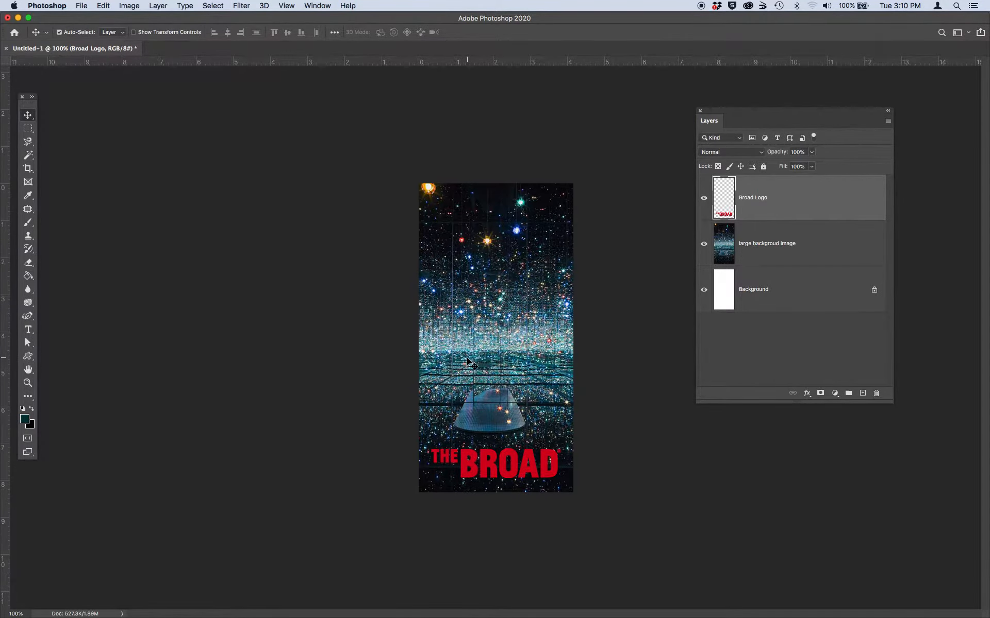
Step: Switch to Microsoft Word and copy the lines "Yayoi Kusama's Infinity Mirror Rooms" and "Tickets on Sale Now" from broad-web-ad-text.rtf
mouse_move(428, 608)
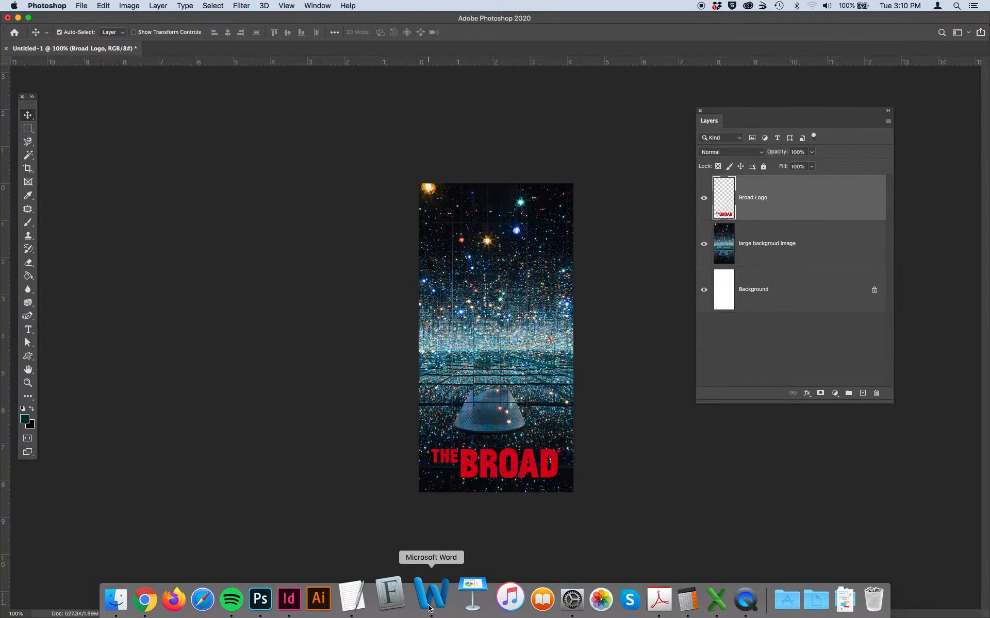
click(431, 603)
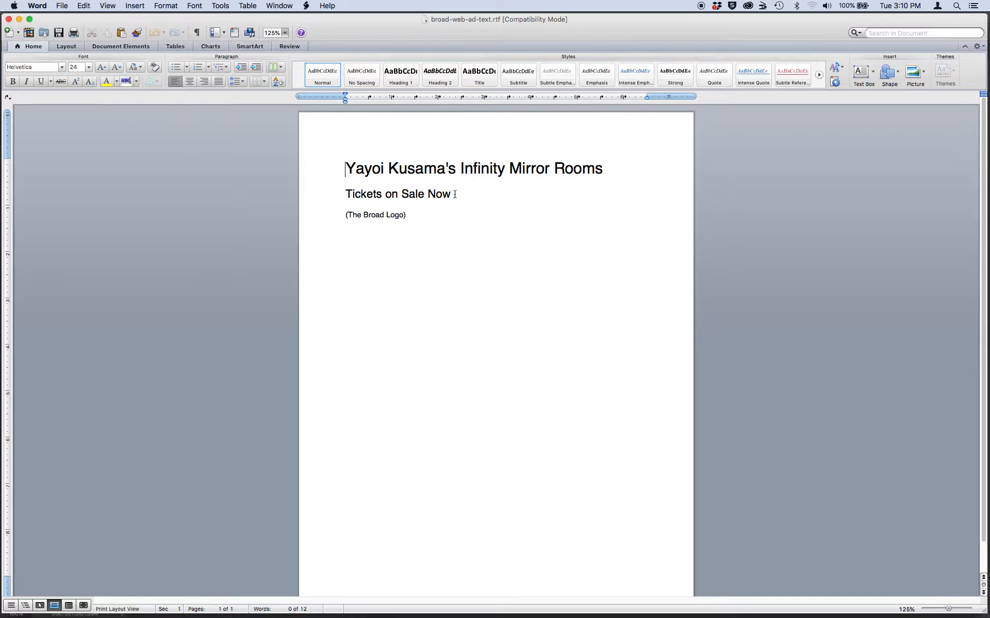
drag(455, 194, 347, 171)
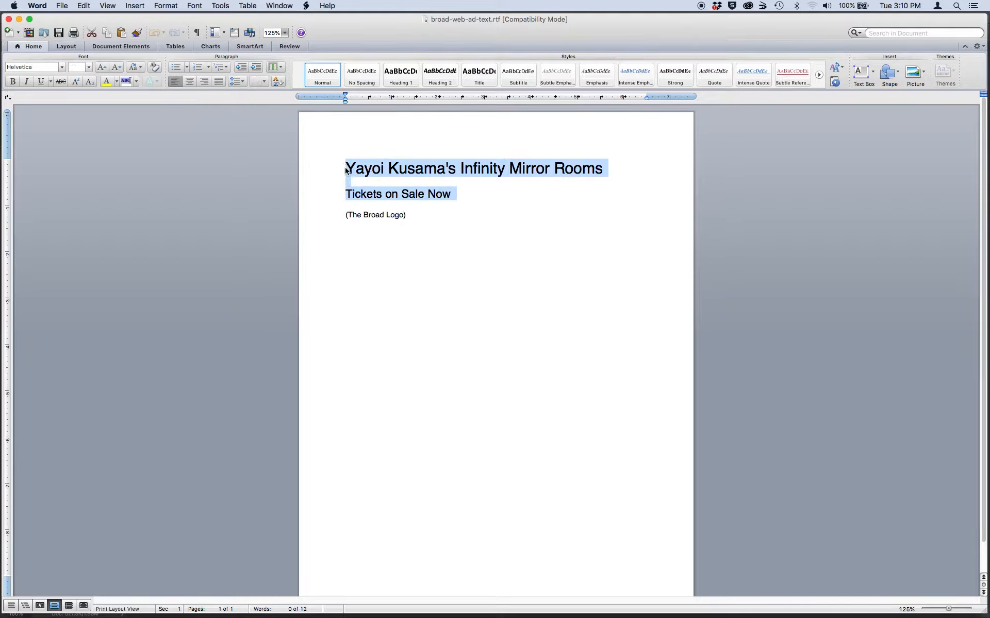
click(84, 6)
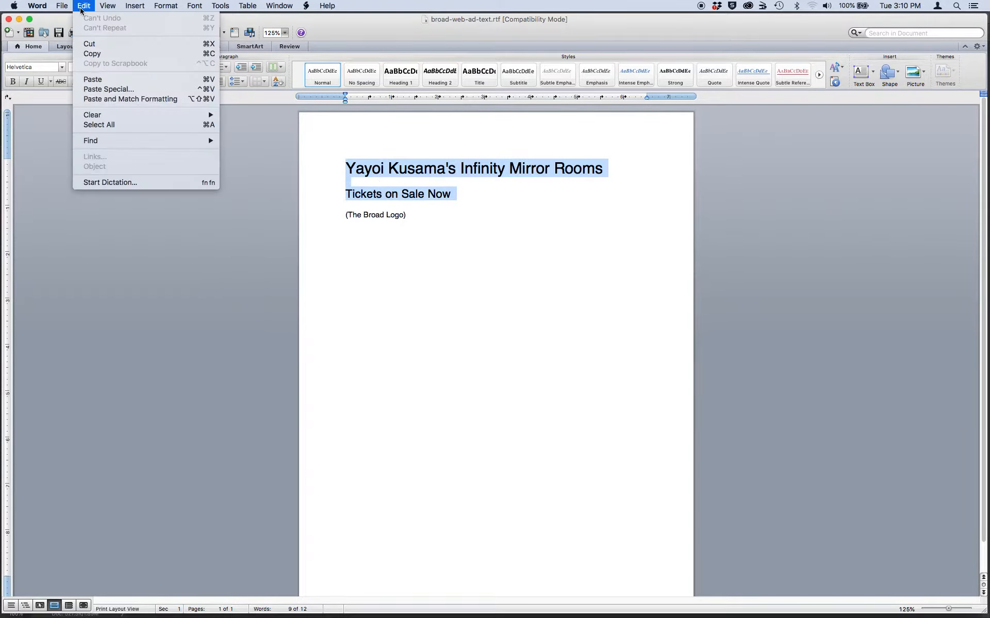
click(93, 55)
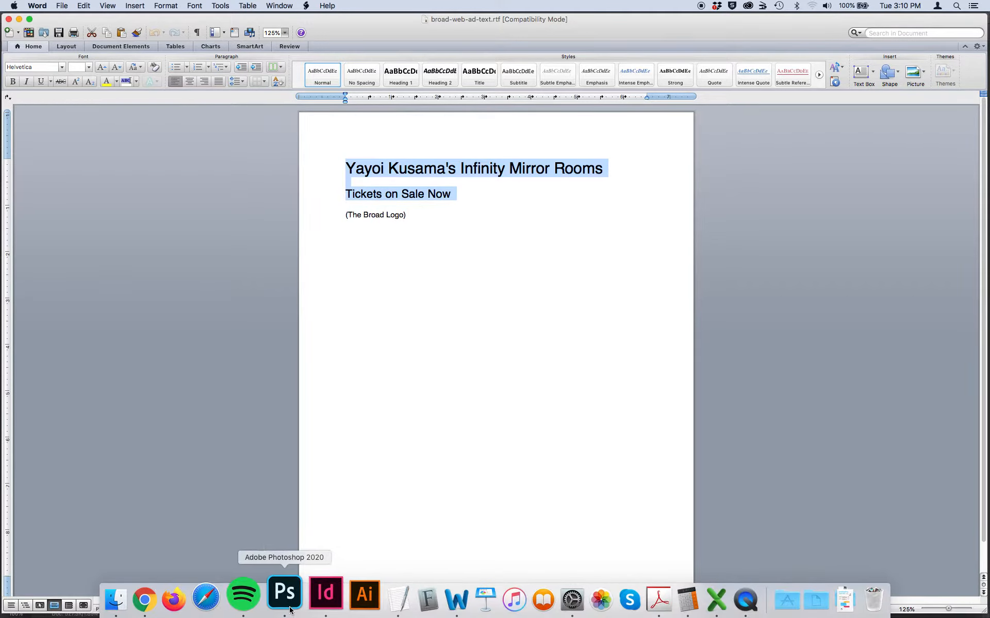
Step: Switch back to Photoshop and paste the copied lines as a new Helvetica text layer near the photo's upper edge
click(285, 597)
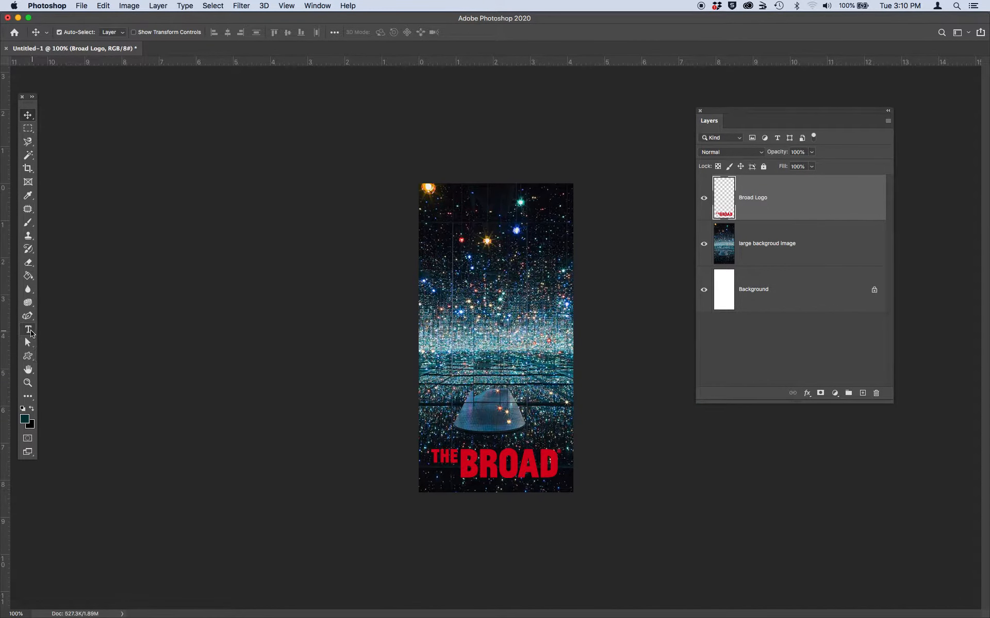
click(31, 334)
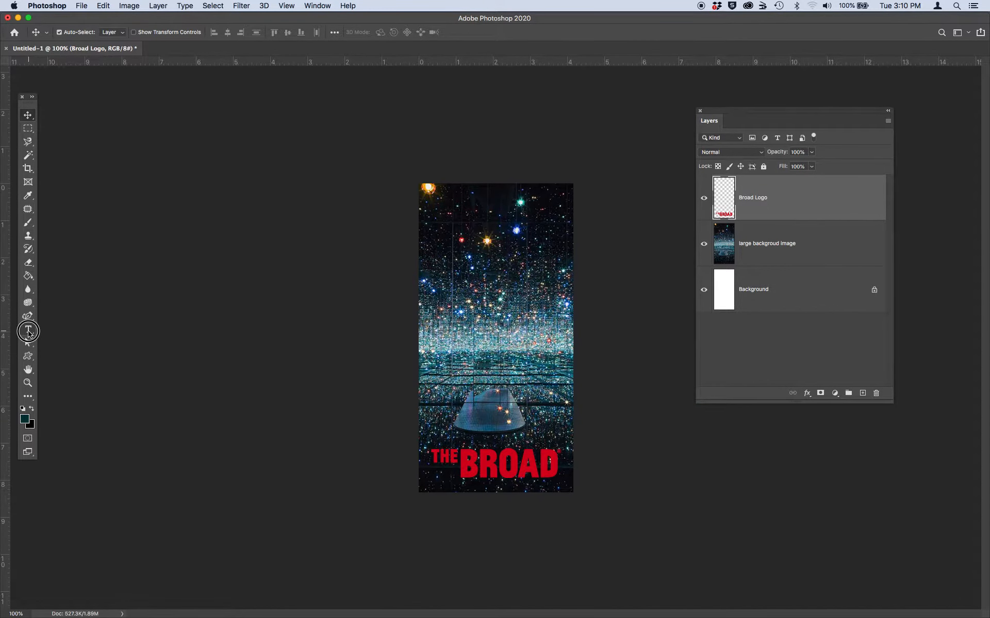
click(435, 218)
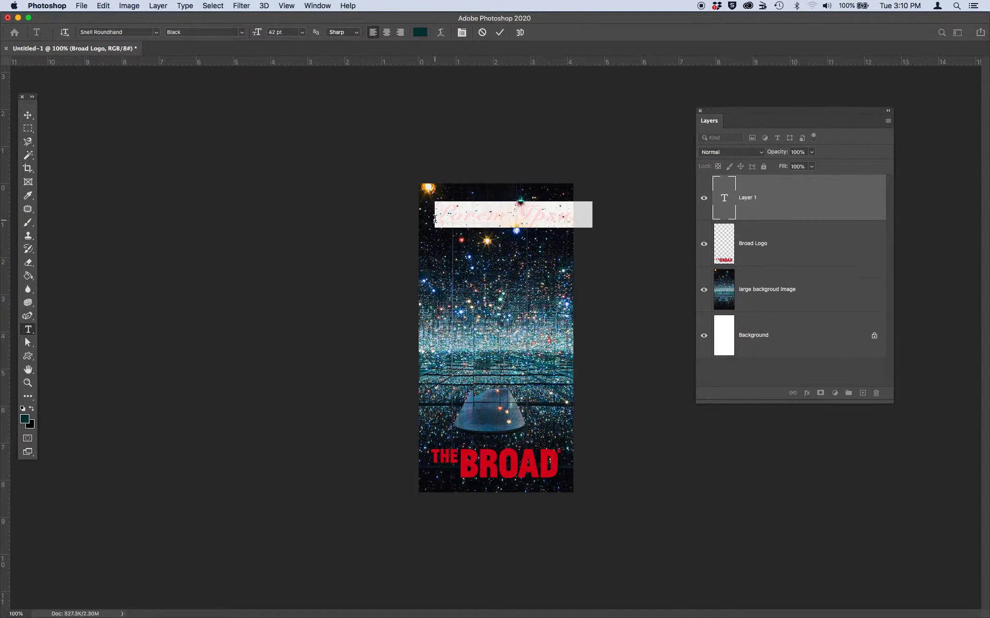
click(157, 33)
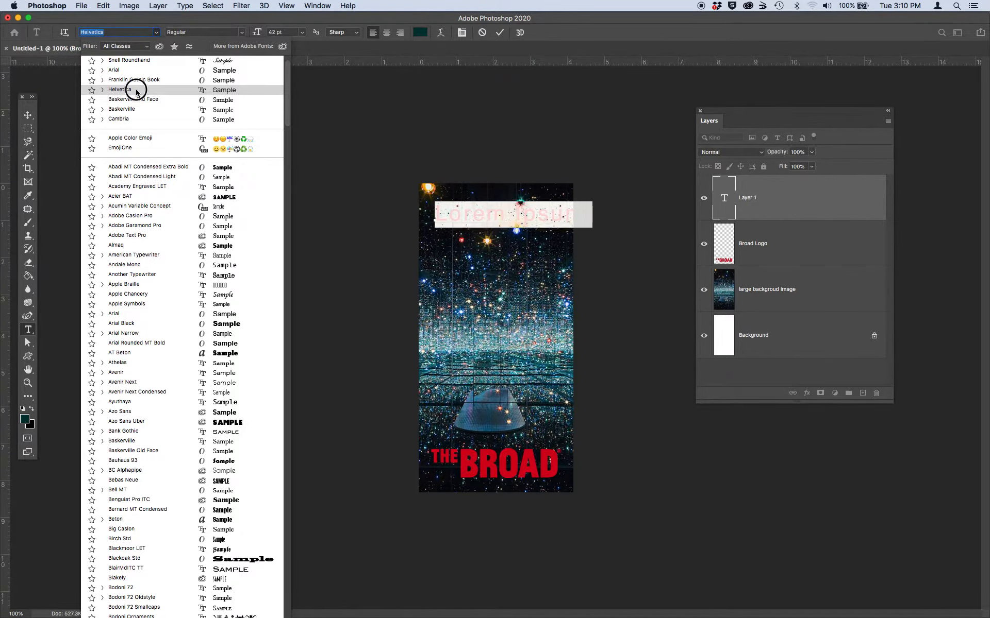
click(135, 89)
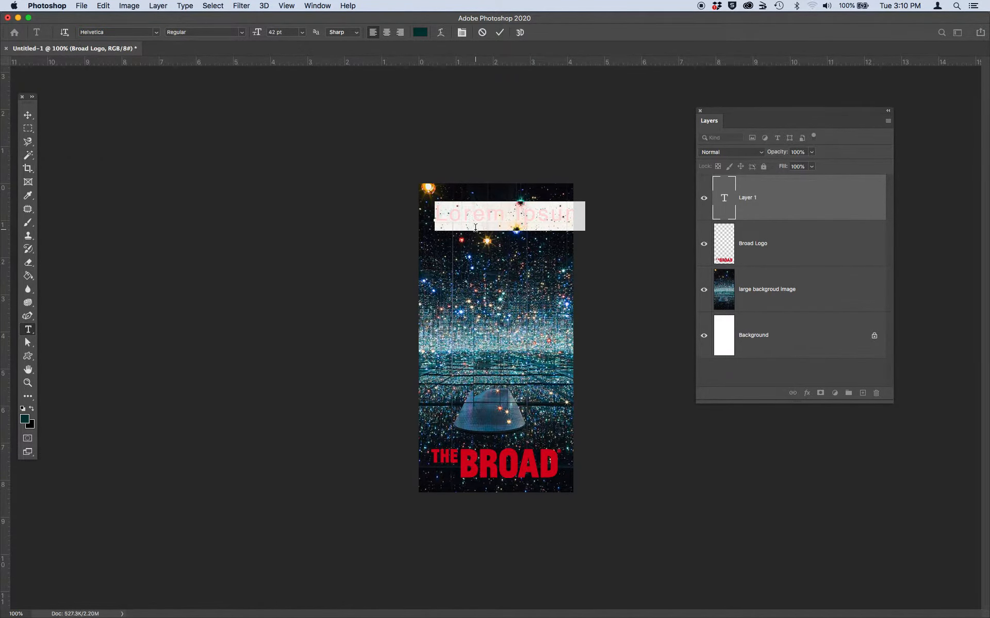
key(super+v)
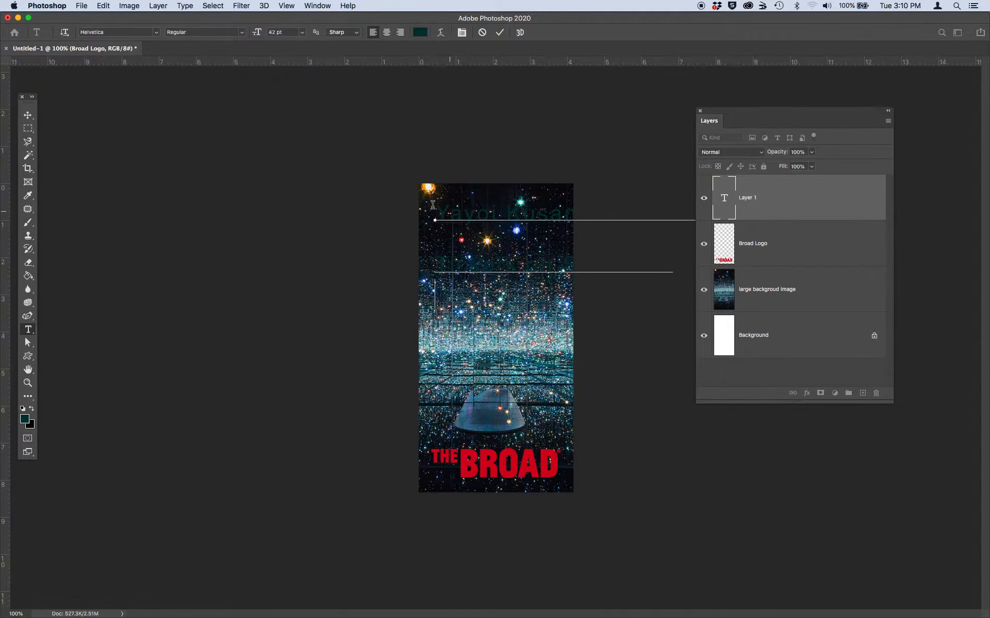
Step: Shift the ad text layer left so it begins beyond the canvas's left edge and color all its text white (ffffff)
click(28, 114)
drag(533, 218, 466, 222)
click(27, 329)
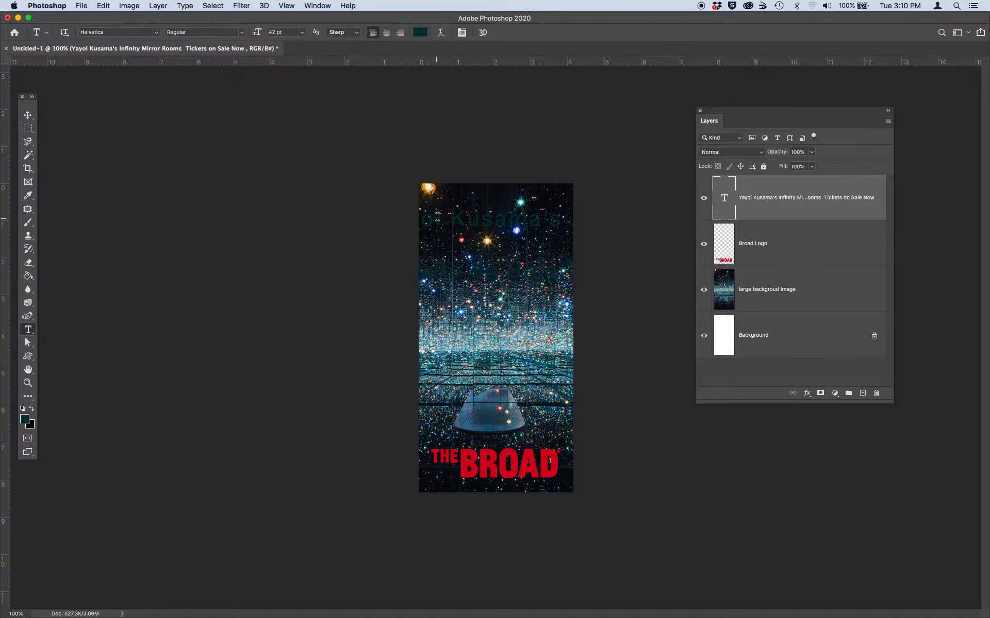
click(463, 217)
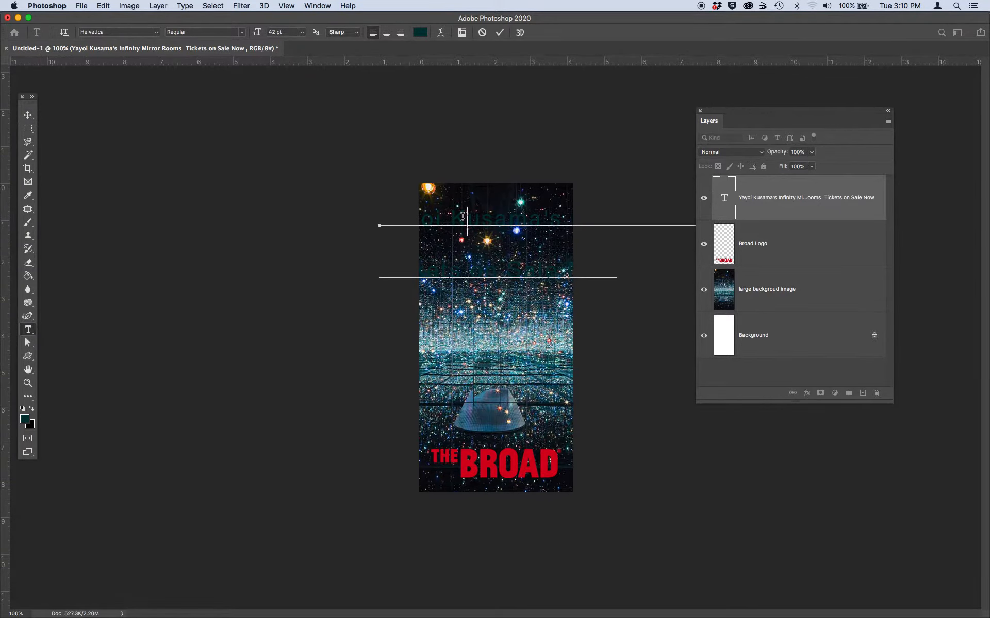
key(super+a)
click(422, 33)
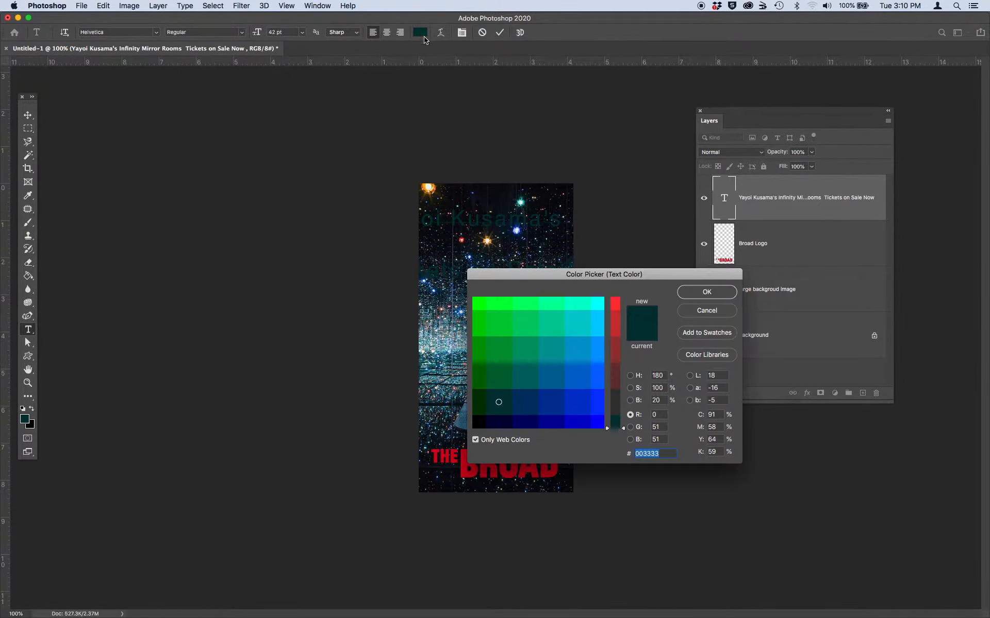
drag(625, 427, 618, 322)
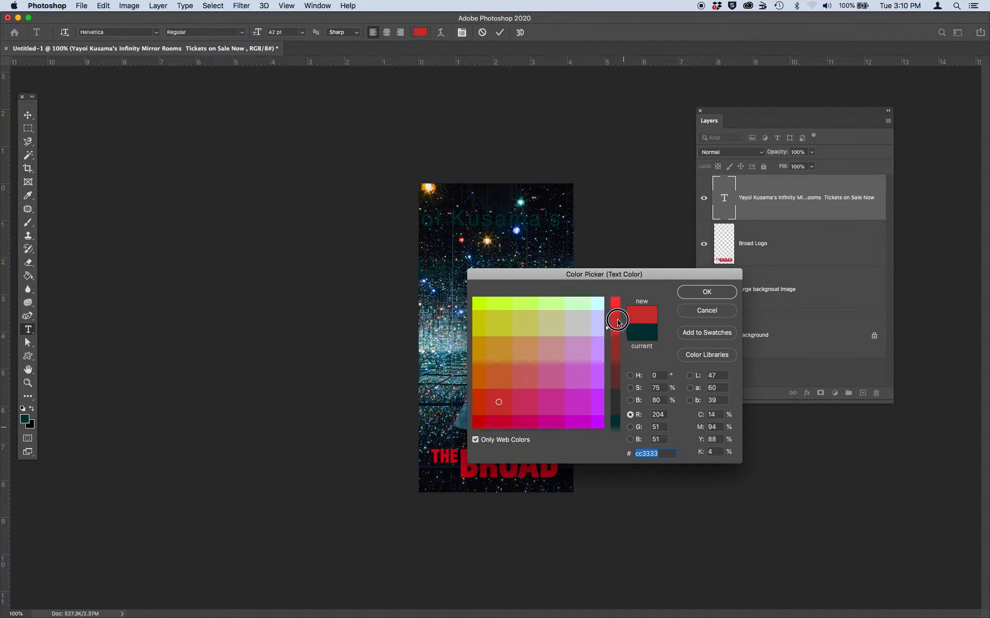
click(598, 305)
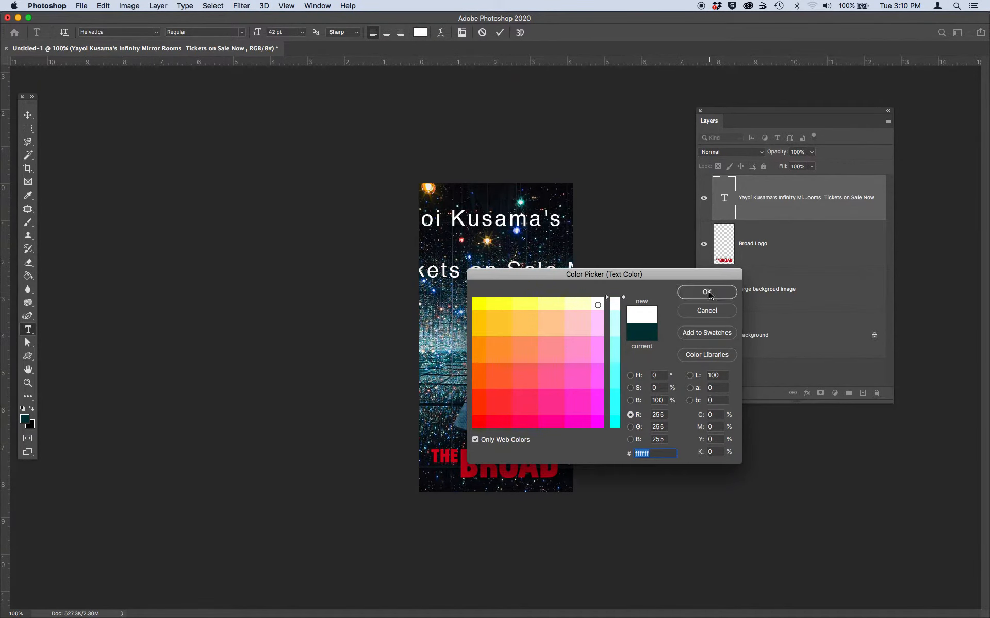
click(708, 292)
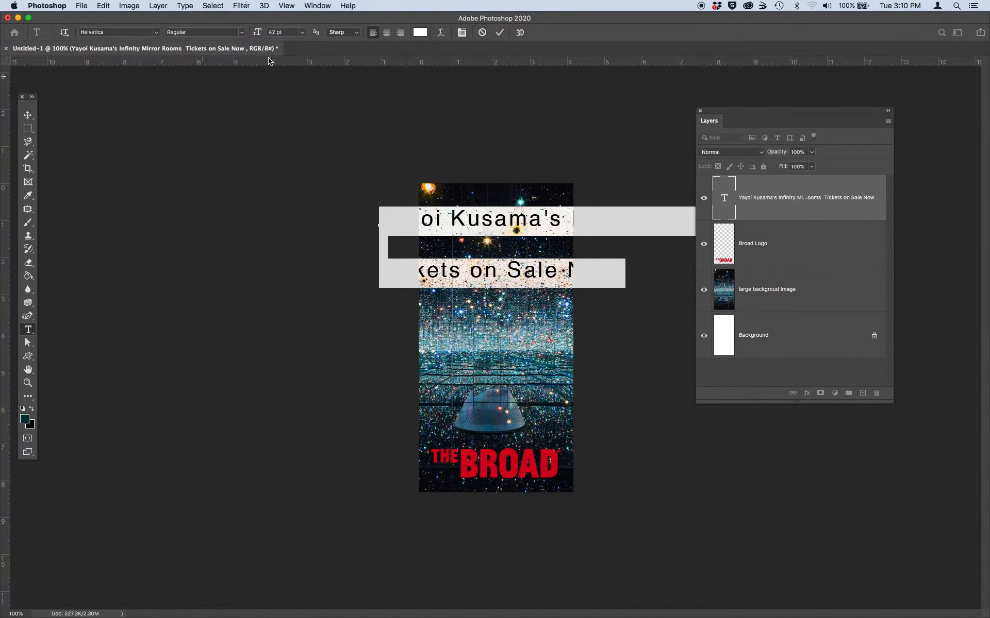
Step: Set the ad text to 16 pt and move it right so both lines start inside the canvas
click(302, 32)
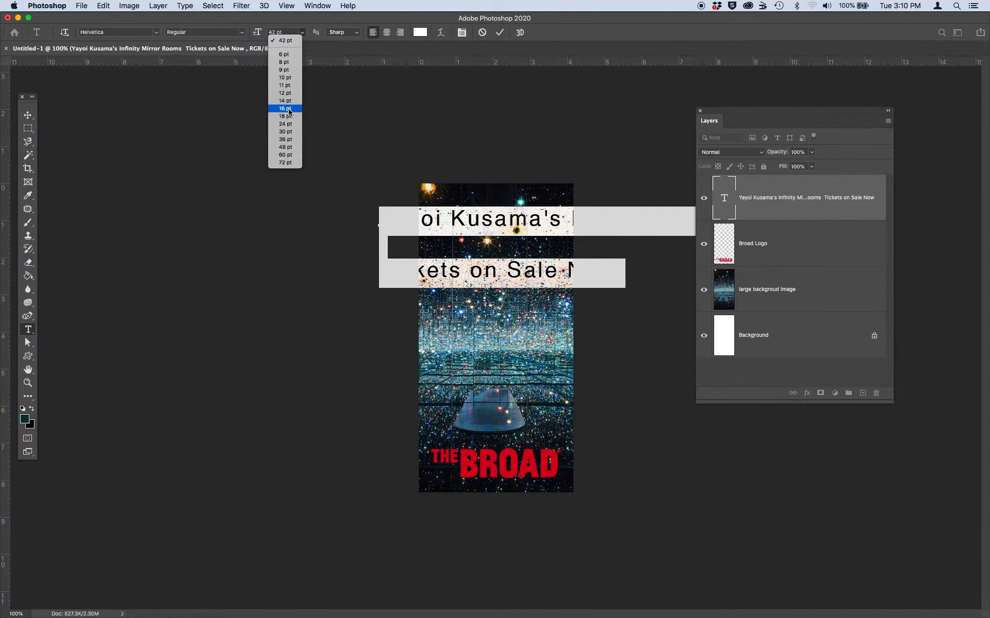
click(289, 109)
click(27, 116)
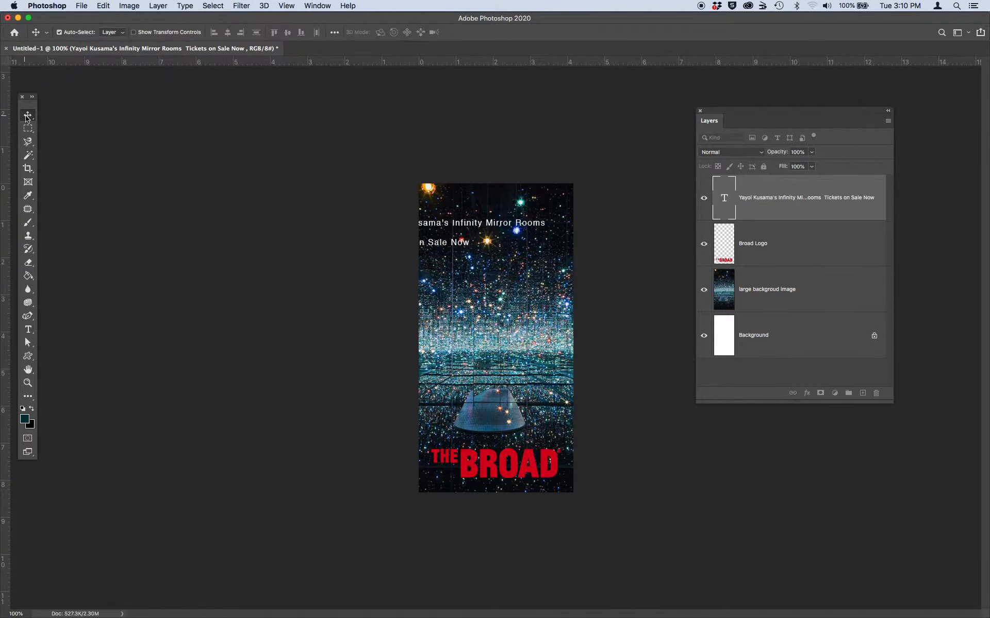
drag(470, 229, 500, 230)
drag(522, 227, 525, 228)
Step: Center-align both lines of the ad text layer
click(29, 329)
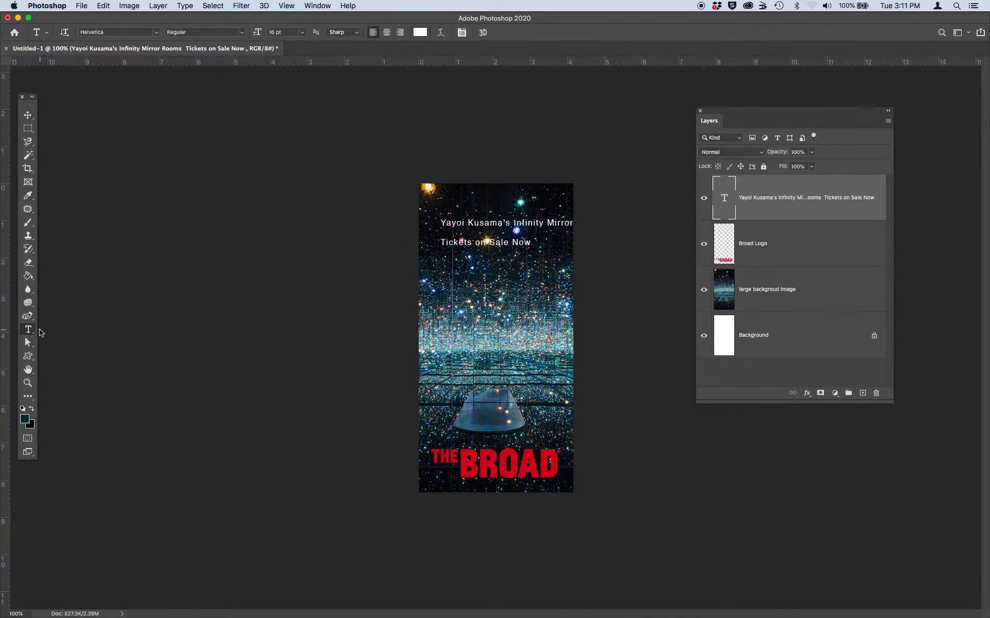
drag(530, 243, 429, 224)
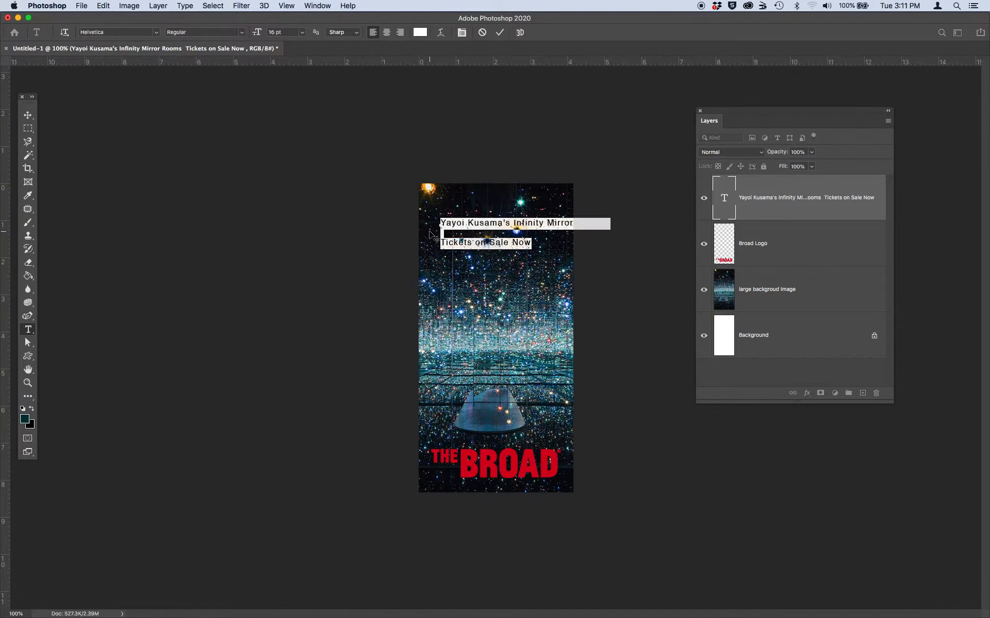
click(386, 33)
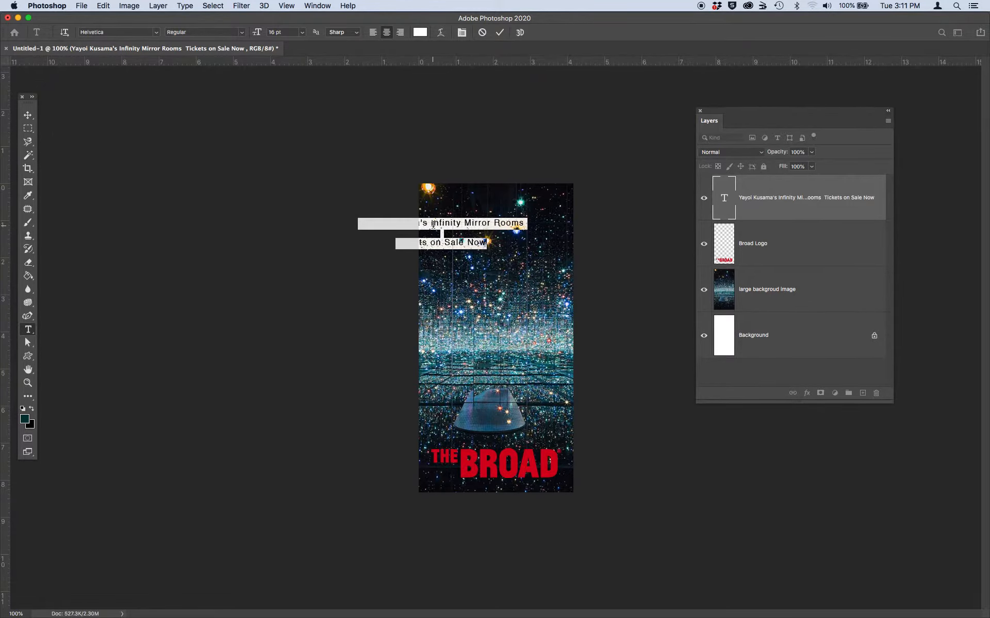
Step: Break the headline after "Yayoi Kusama's" and center the text block horizontally near the canvas's upper edge
click(430, 223)
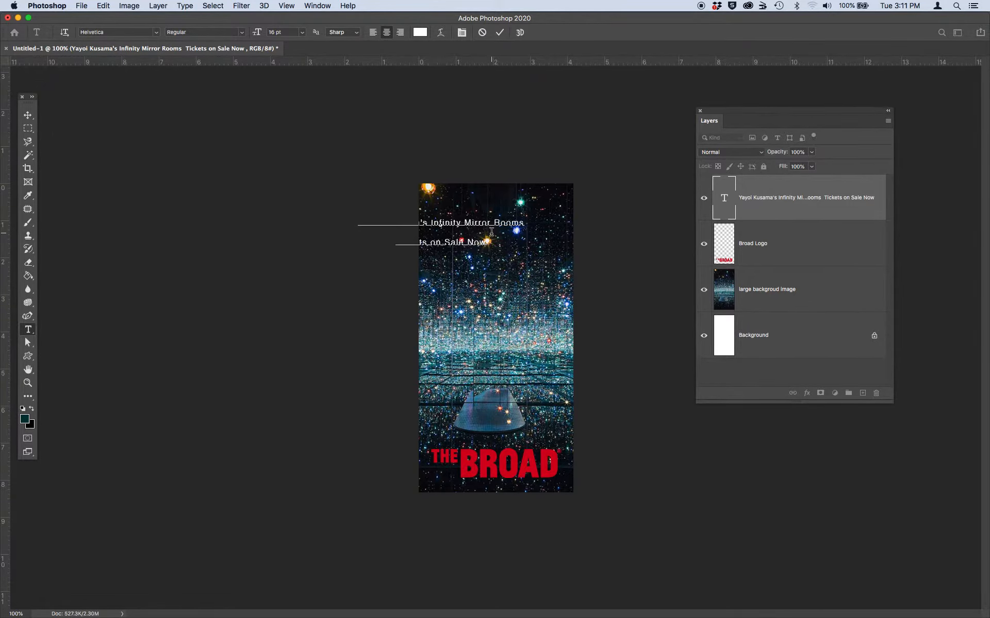
key(Return)
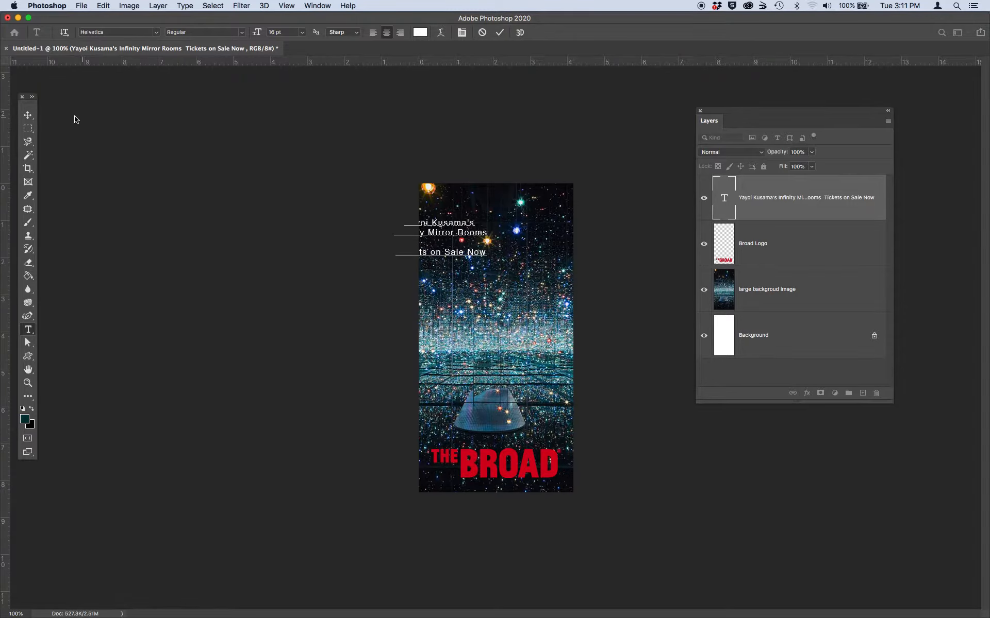
click(27, 114)
drag(464, 230, 441, 189)
Step: Set the two headline lines to 24 pt Helvetica Bold and add an extra line break above "Tickets on Sale Now"
click(28, 329)
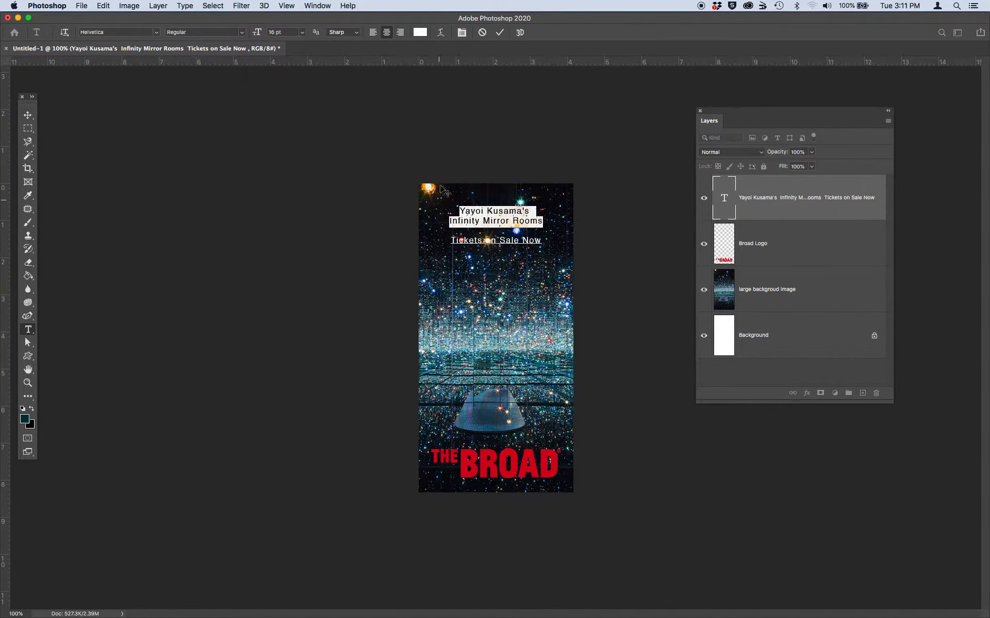
click(302, 34)
click(292, 141)
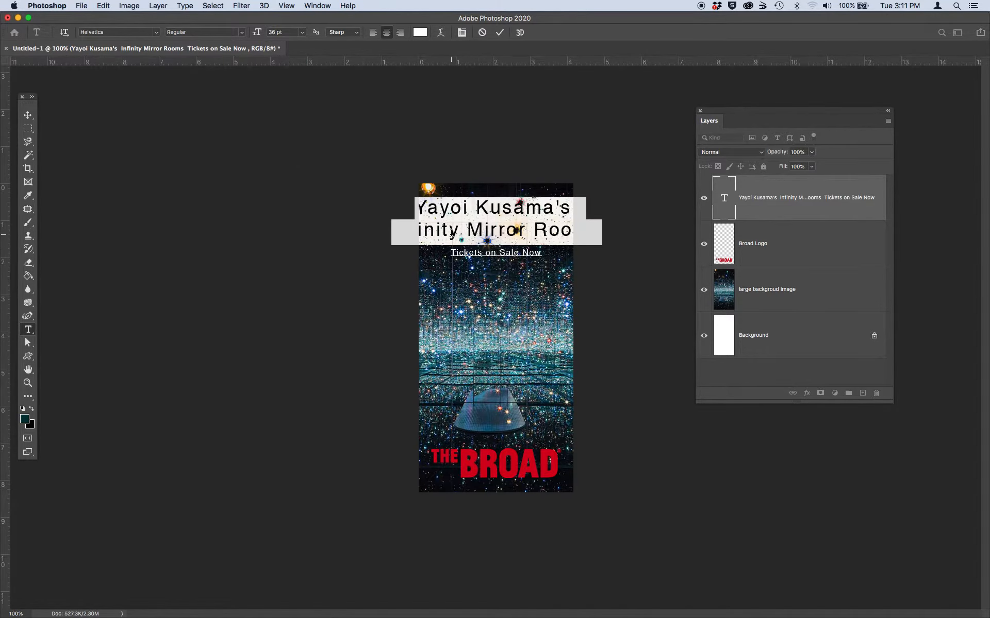
click(302, 32)
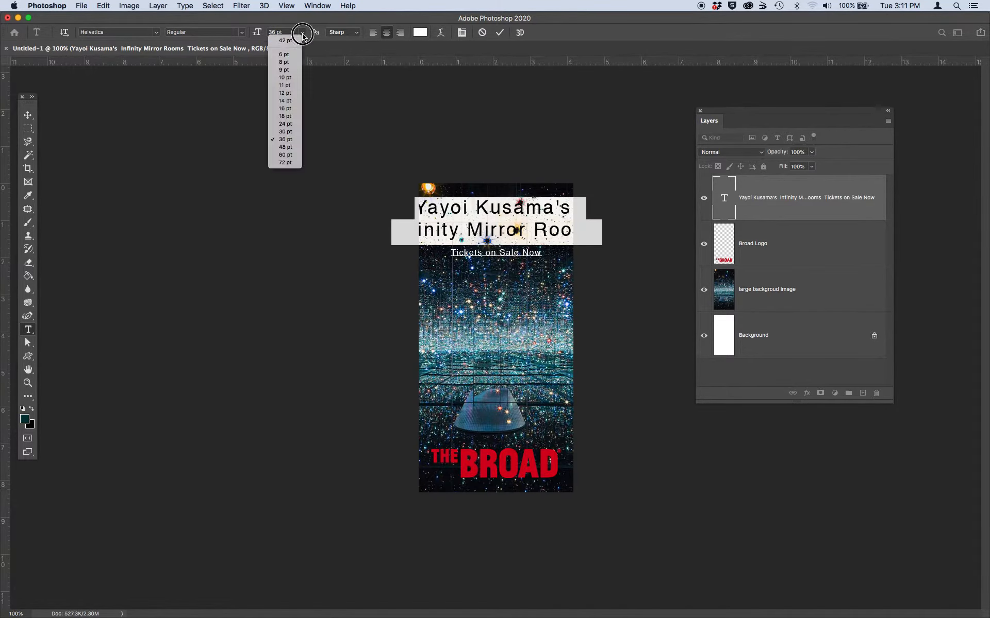
click(289, 132)
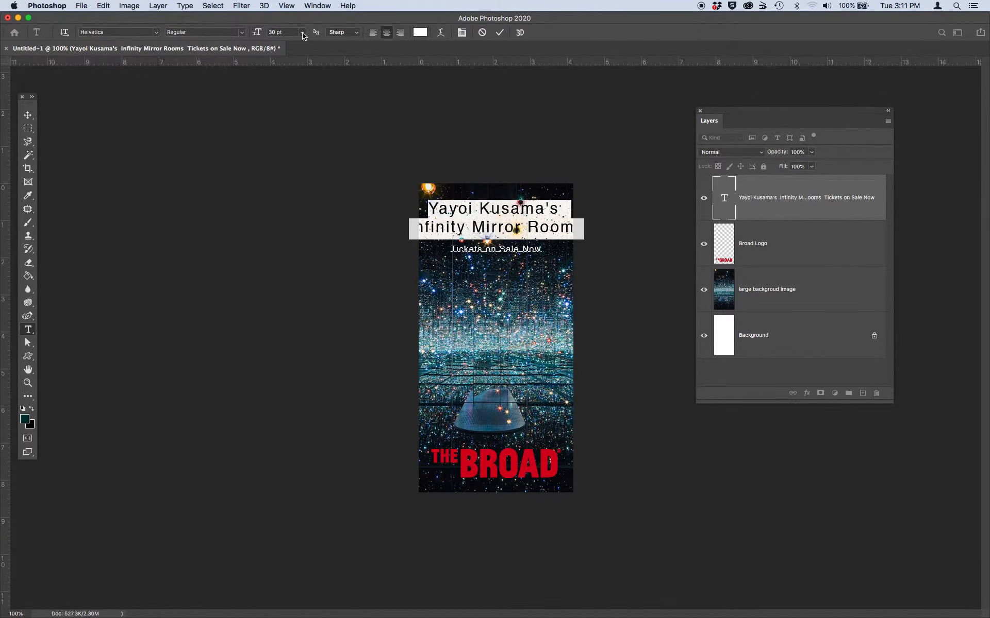
click(303, 33)
click(290, 124)
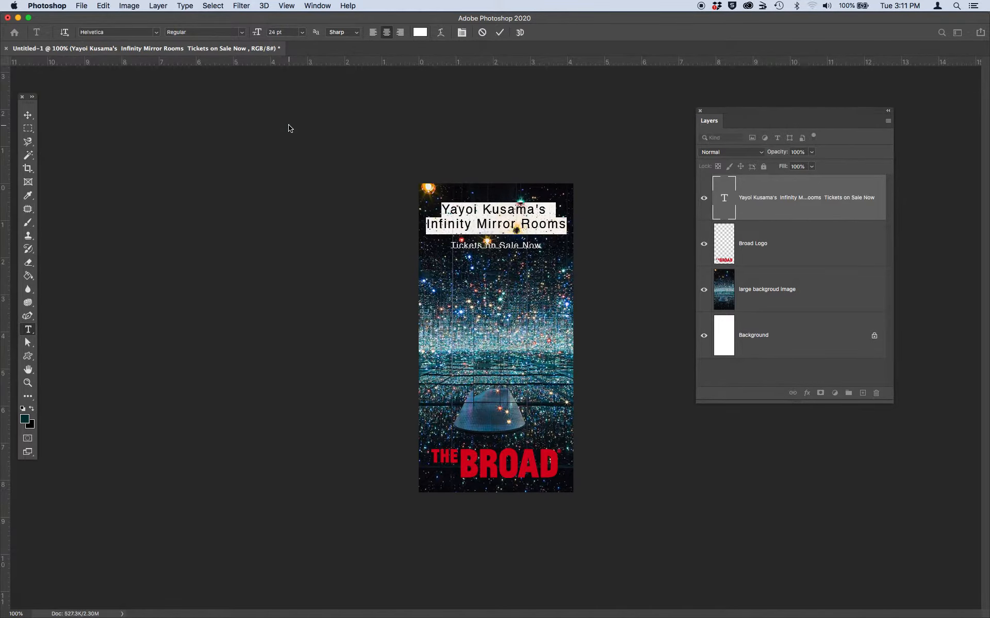
click(242, 32)
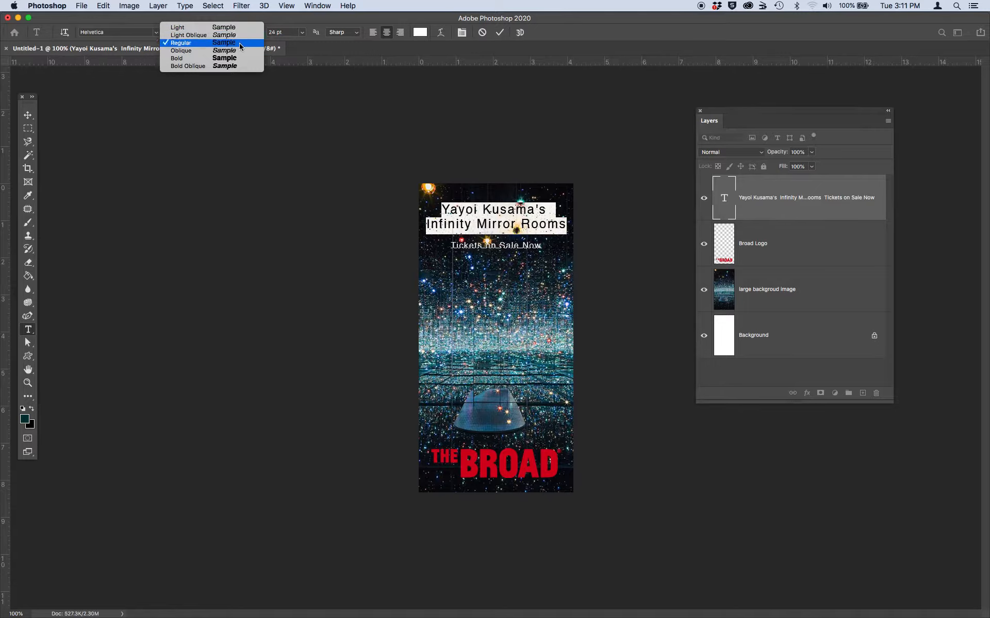
click(227, 59)
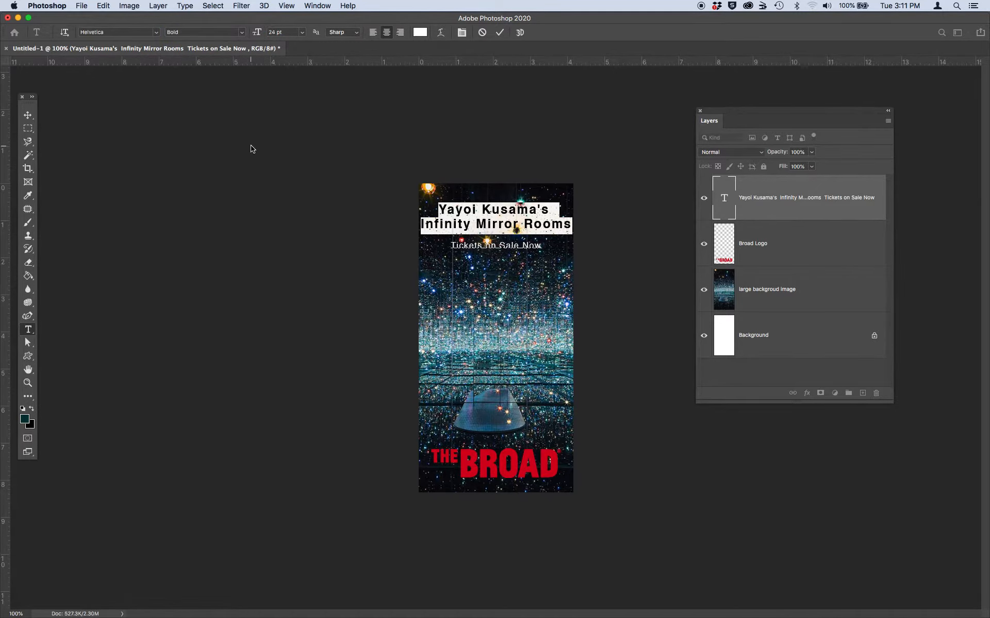
click(447, 244)
key(Return)
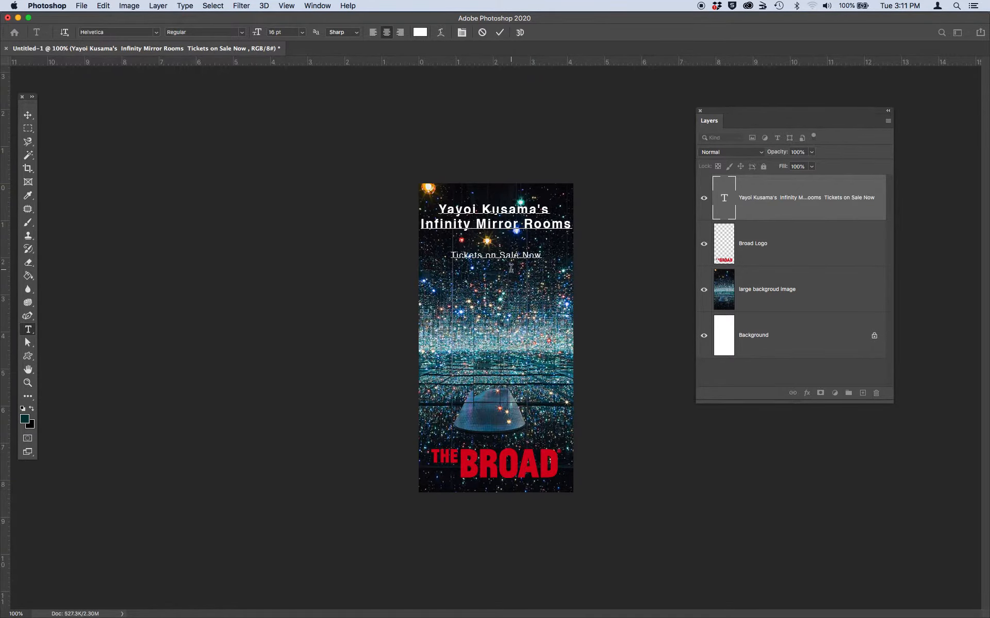
Step: Sample the red of the Broad Logo layer as the foreground color
drag(541, 254, 433, 254)
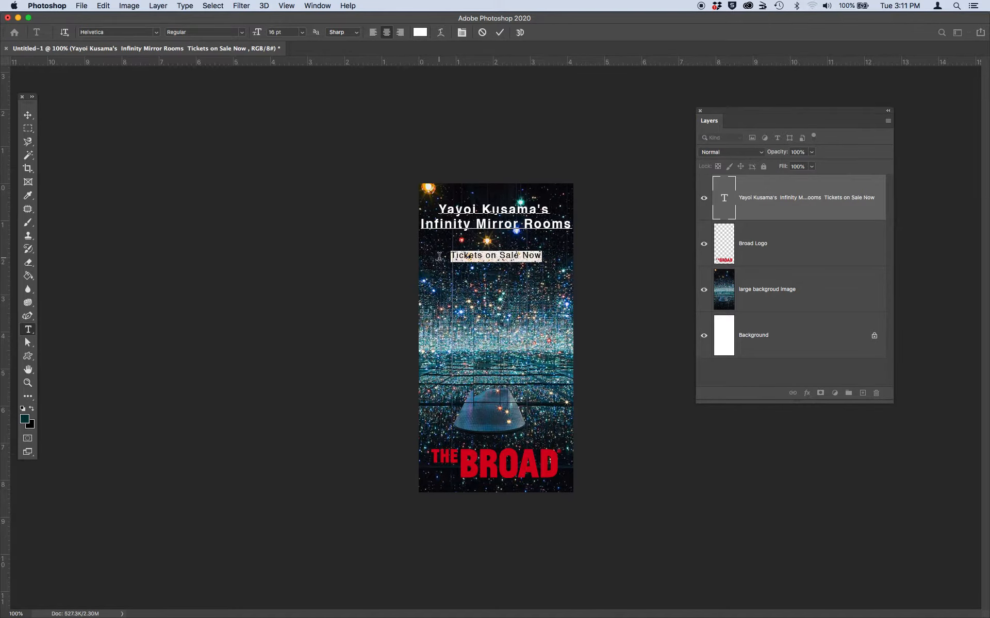
click(28, 195)
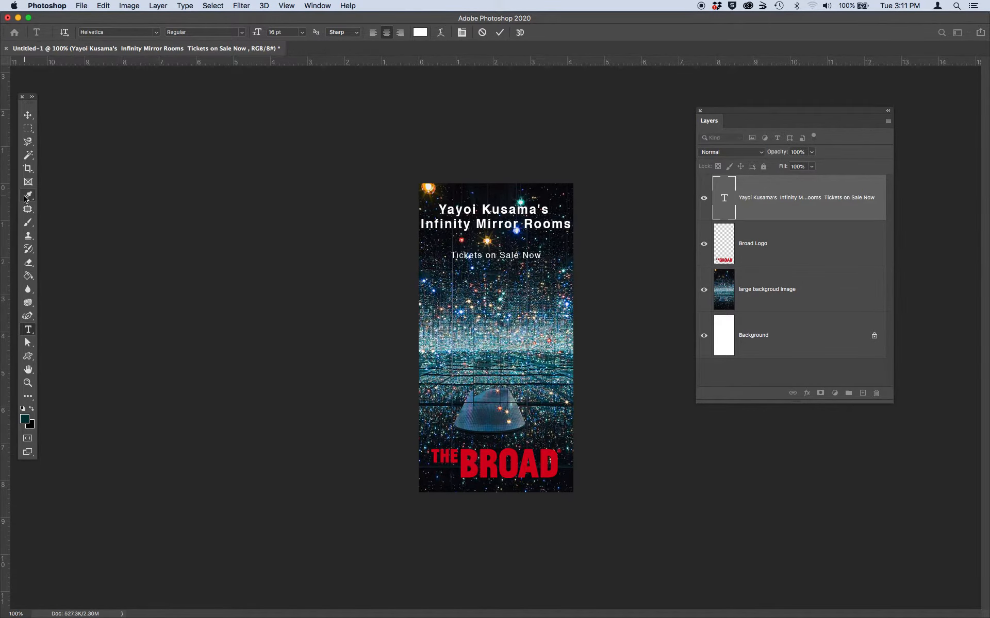
click(471, 462)
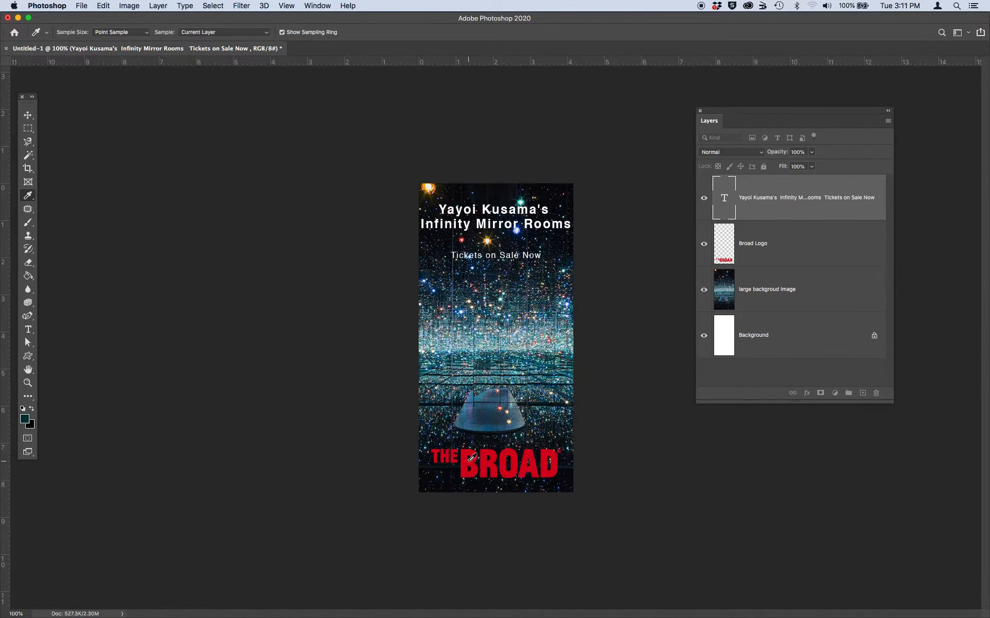
click(468, 461)
click(469, 461)
click(782, 242)
click(463, 460)
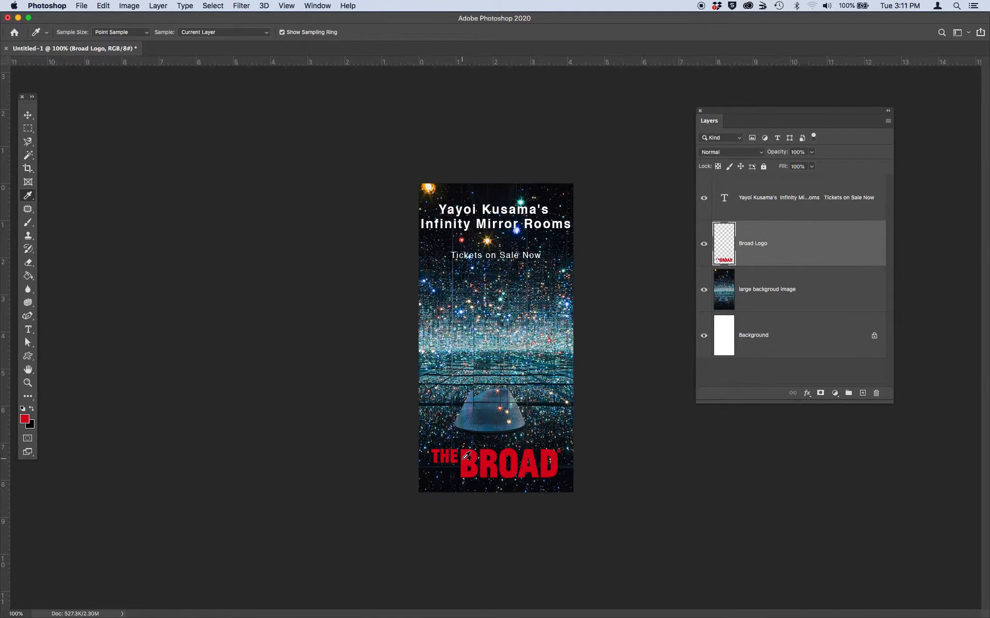
Step: Apply the red foreground color to the "Tickets on Sale Now" line
click(28, 330)
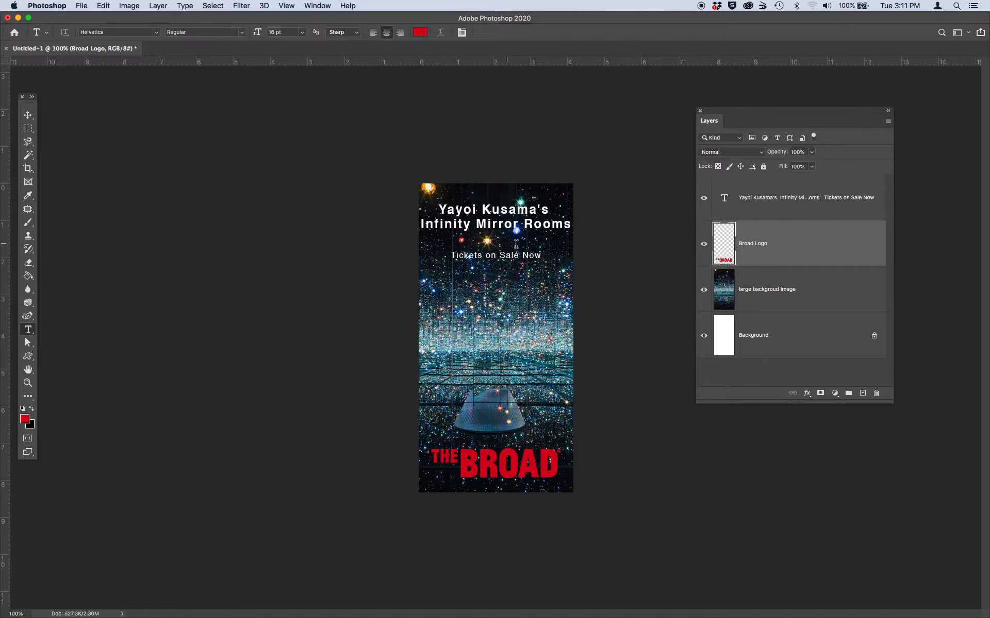
drag(541, 254, 403, 257)
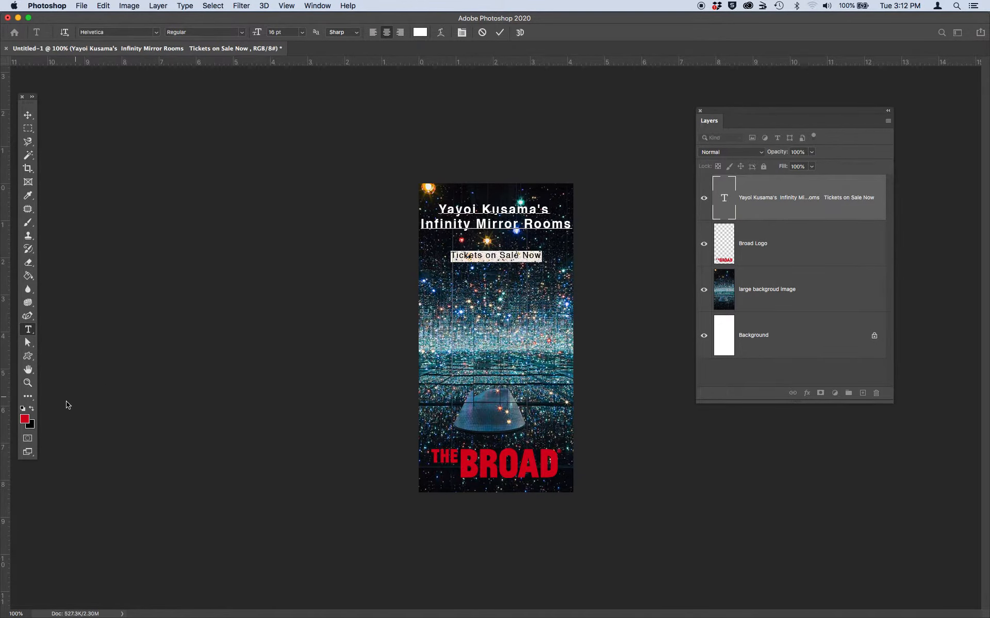
click(25, 419)
click(702, 290)
click(29, 116)
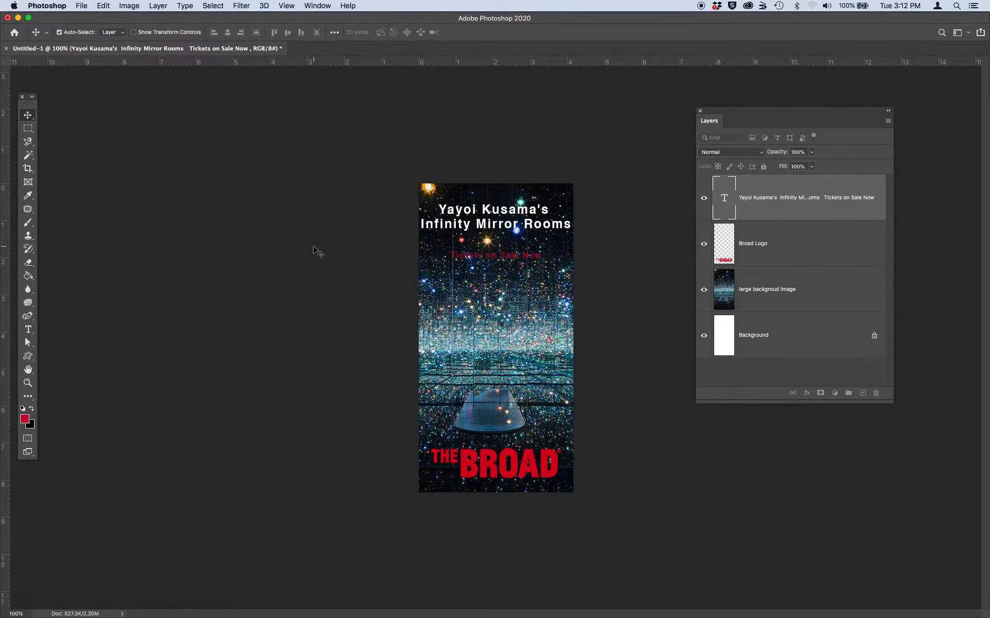
Step: Set the "Tickets on Sale Now" line to 24 pt
click(28, 329)
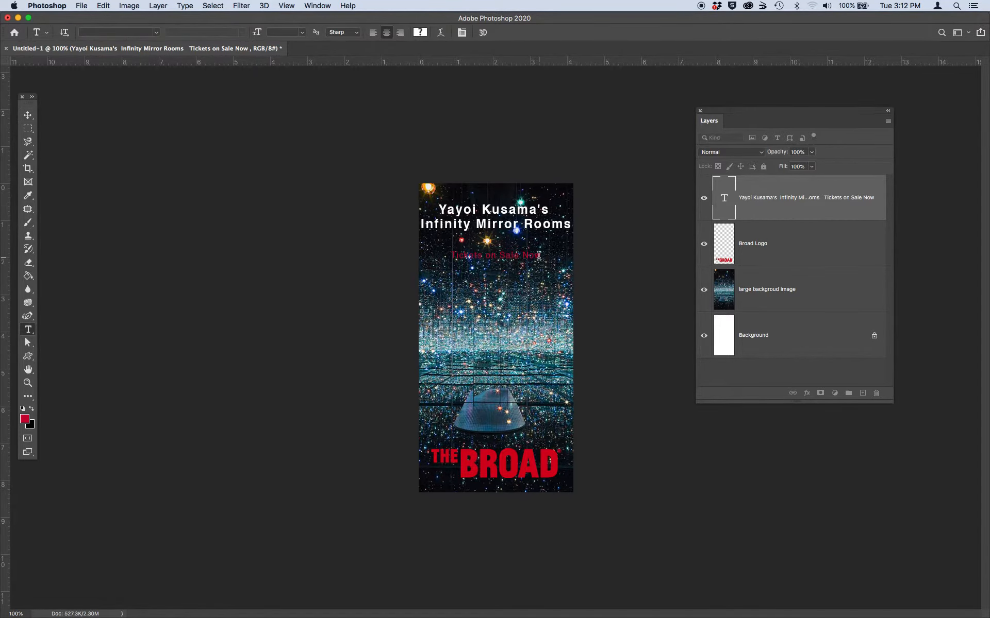
drag(538, 256, 446, 255)
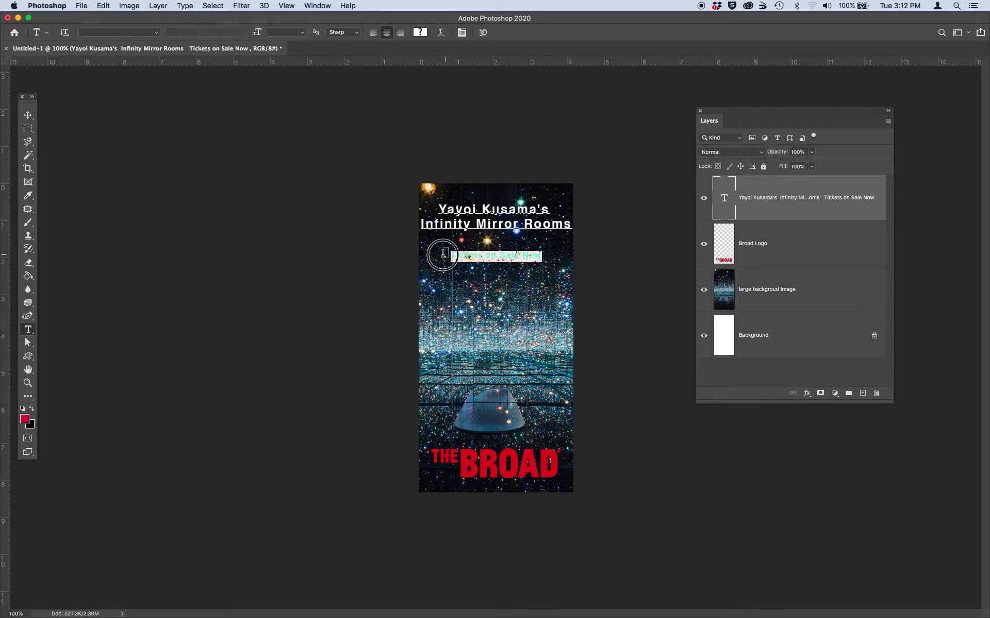
click(302, 33)
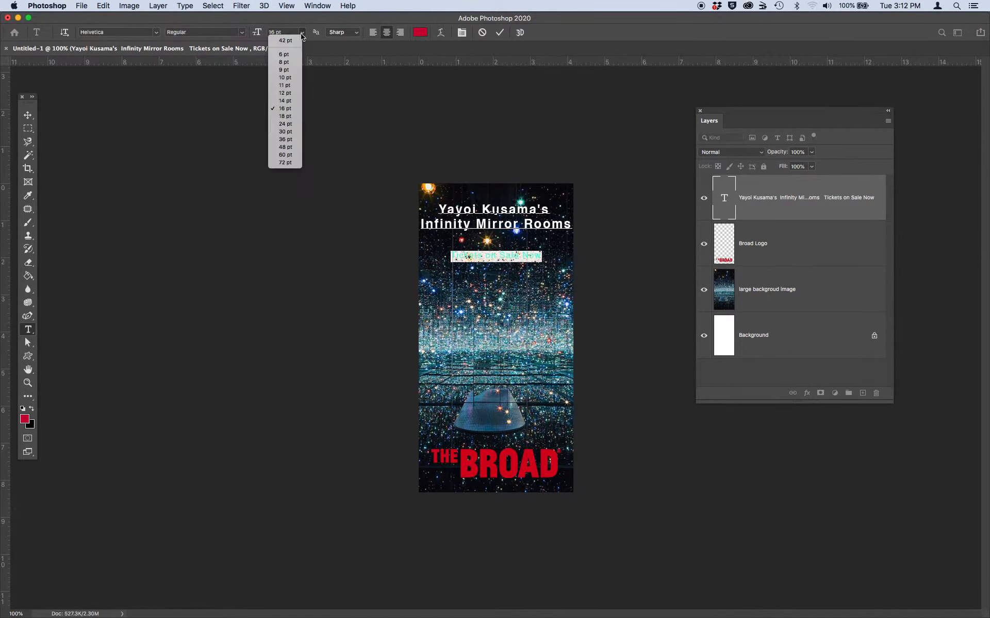
click(285, 116)
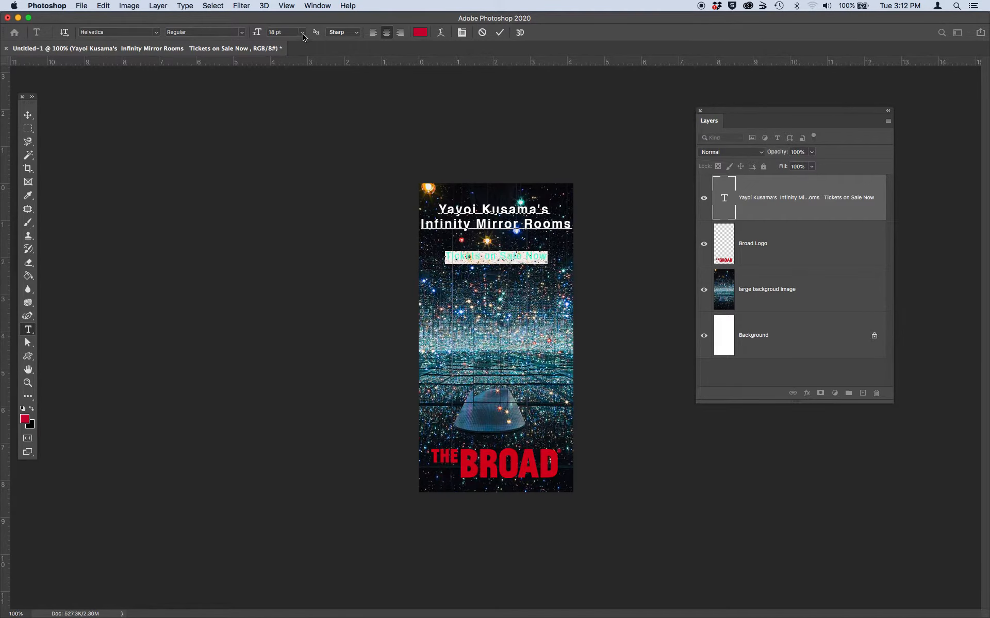
click(303, 34)
click(284, 125)
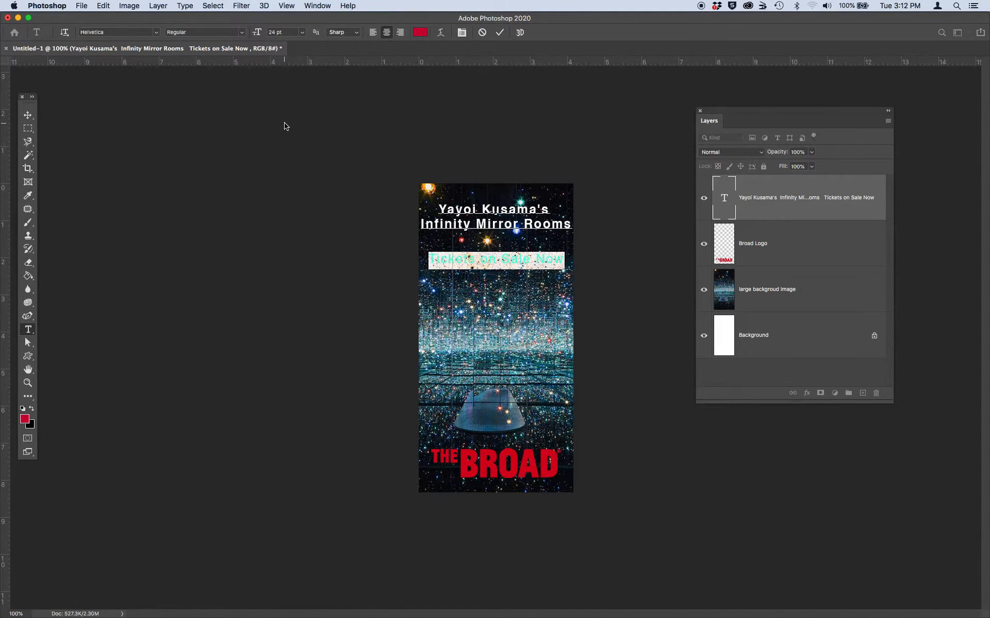
Step: Set the "Tickets on Sale Now" line to Helvetica Bold
click(156, 34)
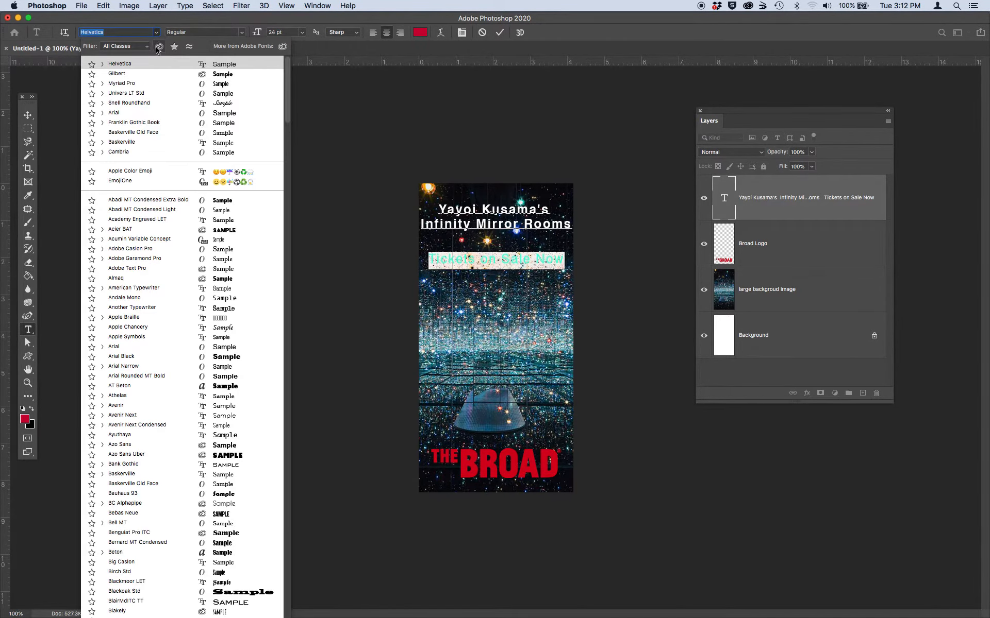
click(156, 34)
click(243, 33)
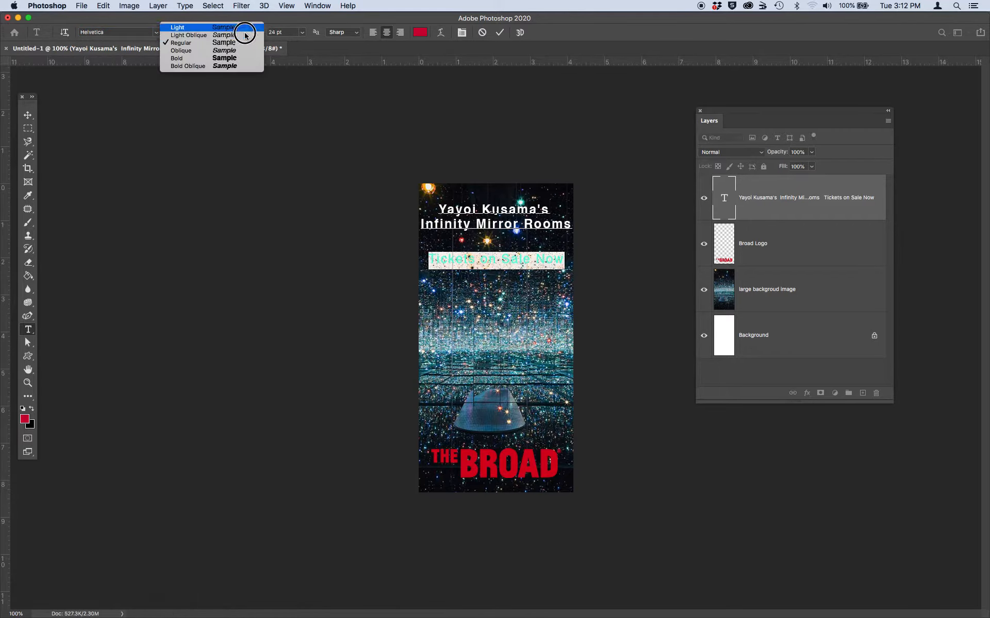
click(225, 58)
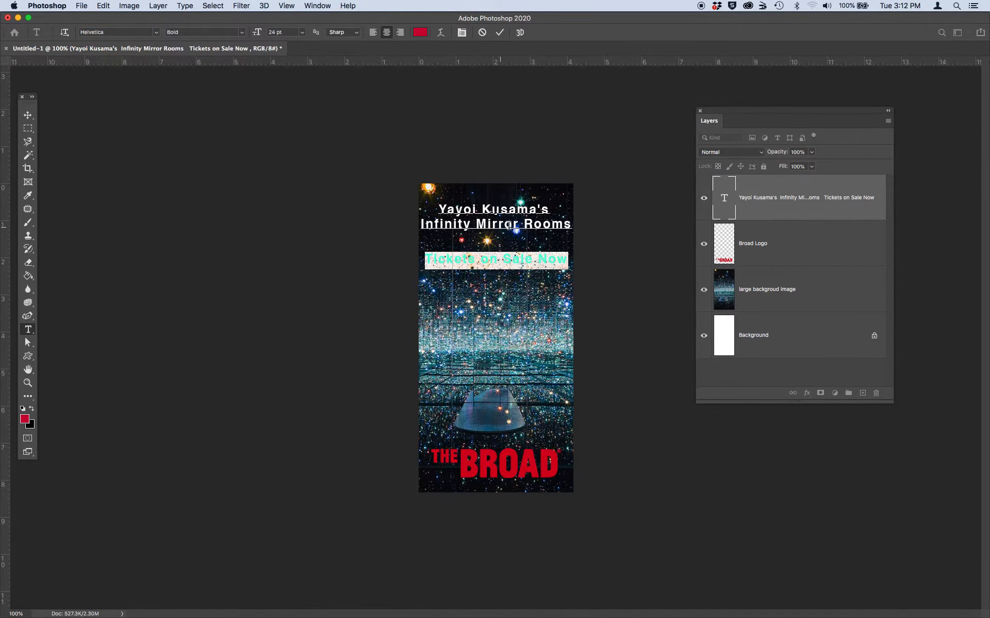
Step: Break the headline before "Mirror Rooms" and set the three white headline lines to 30 pt, then commit the text
click(478, 224)
key(Return)
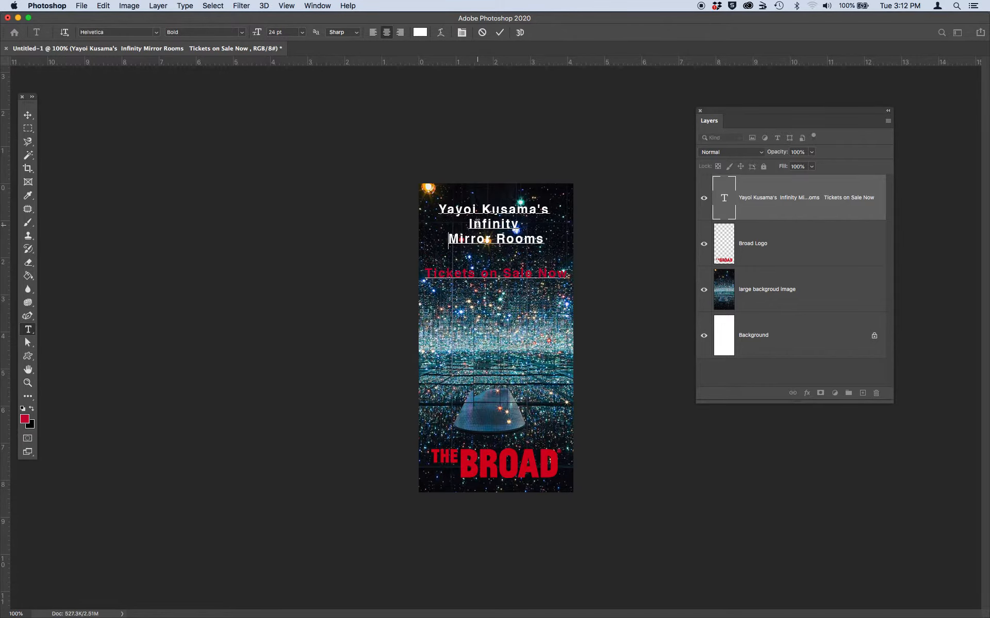
drag(546, 243, 415, 212)
click(302, 32)
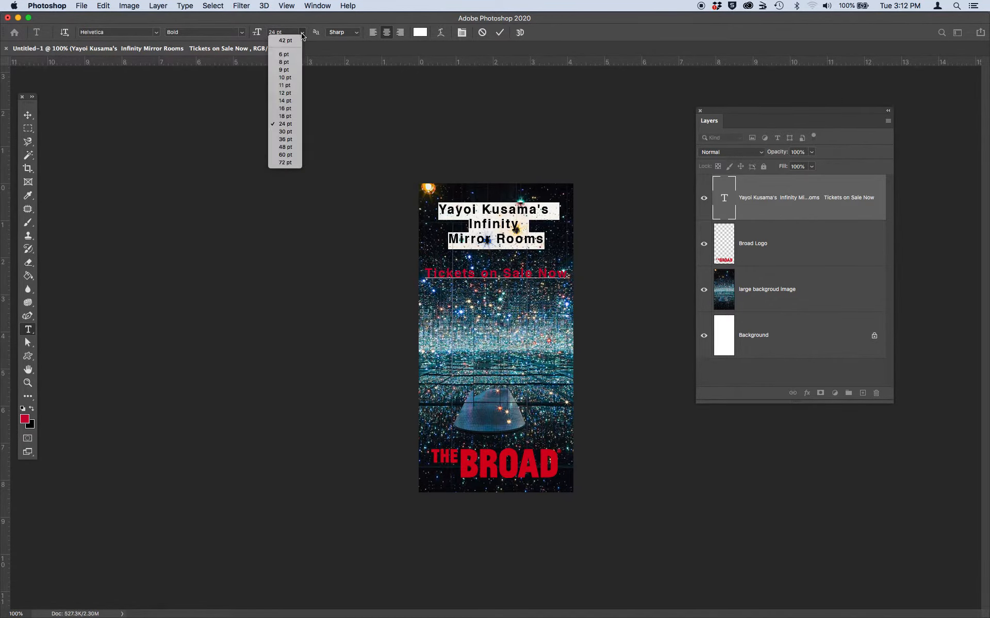
click(287, 132)
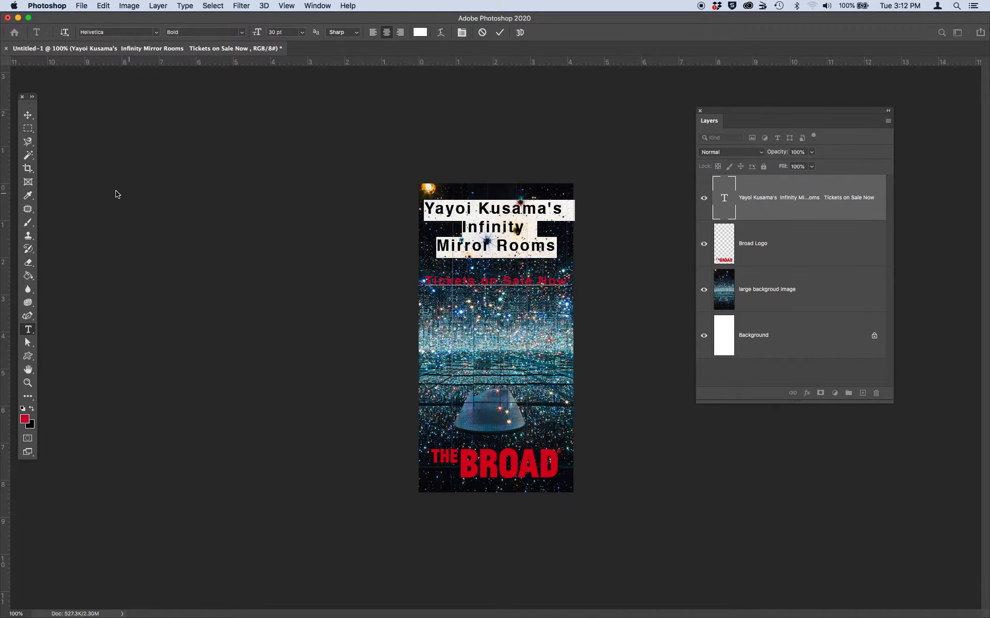
click(27, 114)
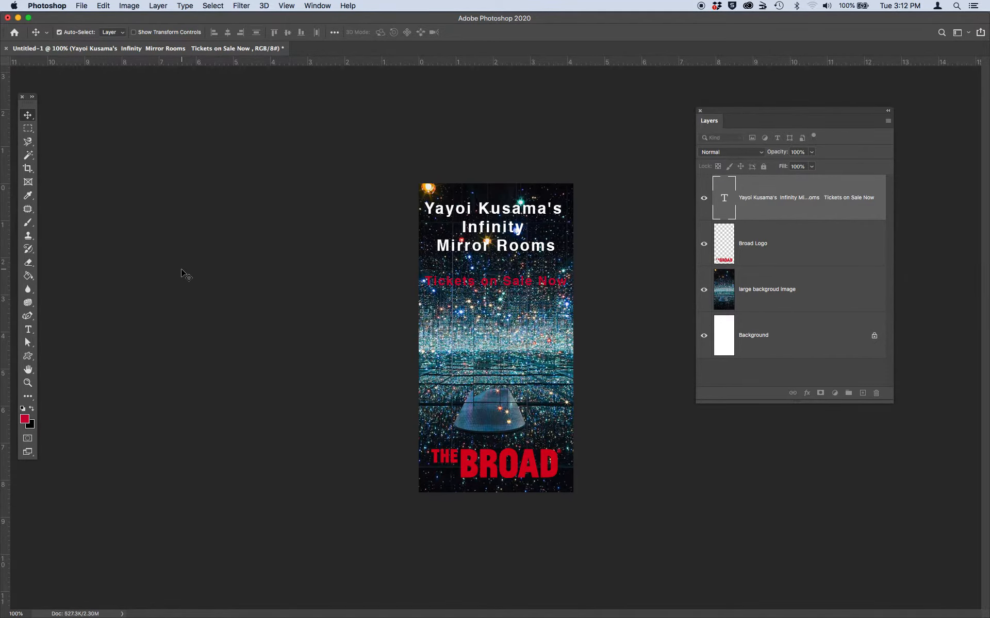
Step: Preview the ad in Save for Web as a JPEG at Medium quality and compare it with the other versions
click(82, 5)
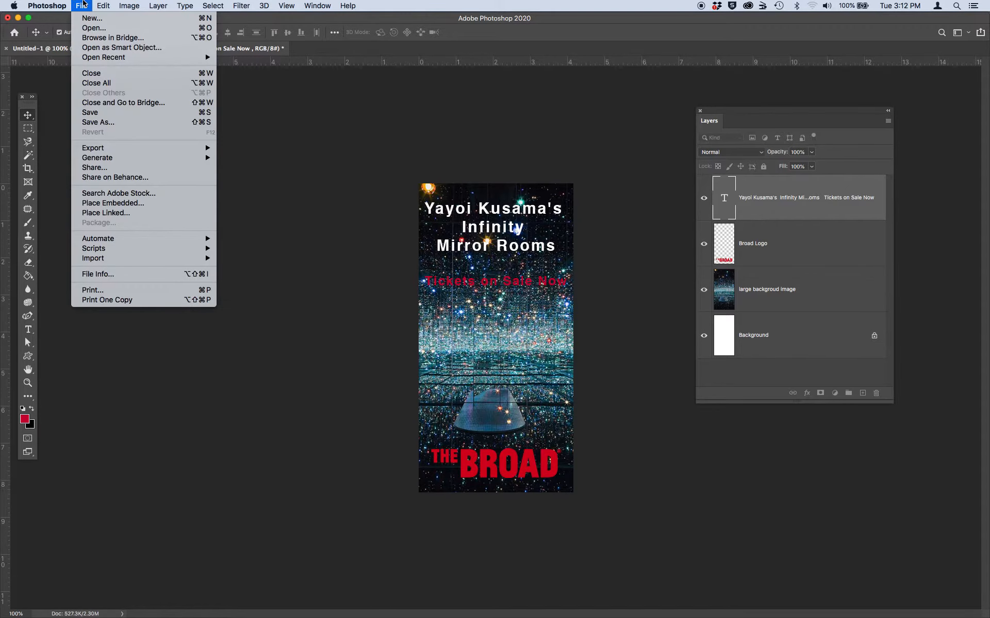
mouse_move(101, 148)
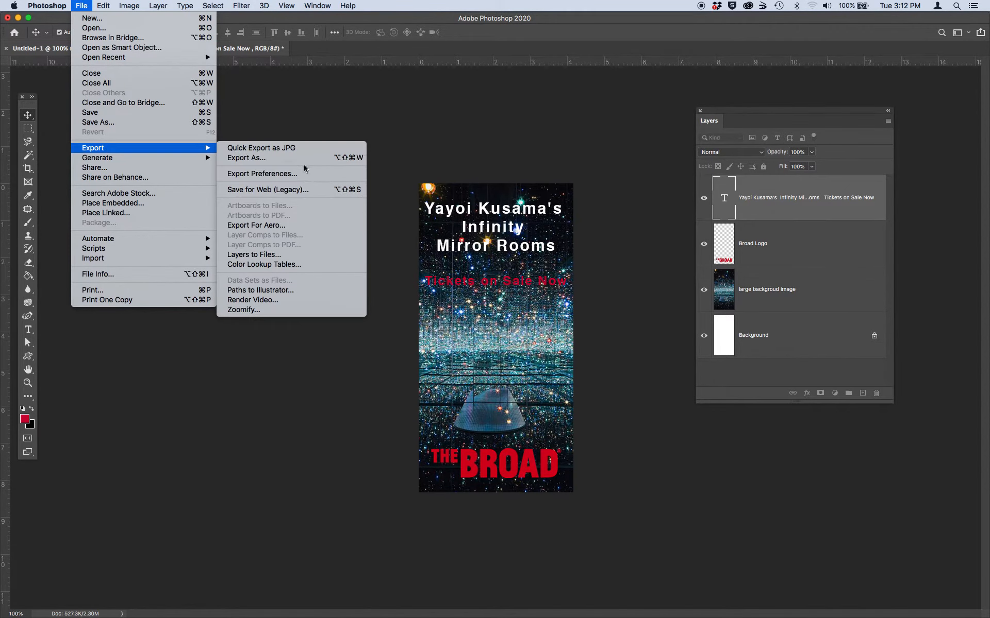
click(304, 192)
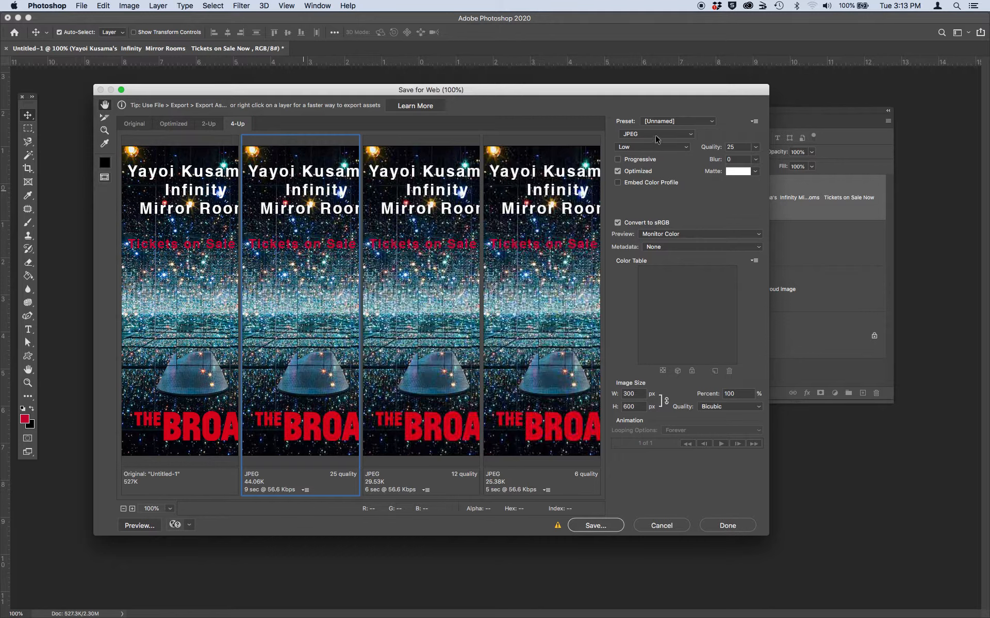
click(663, 149)
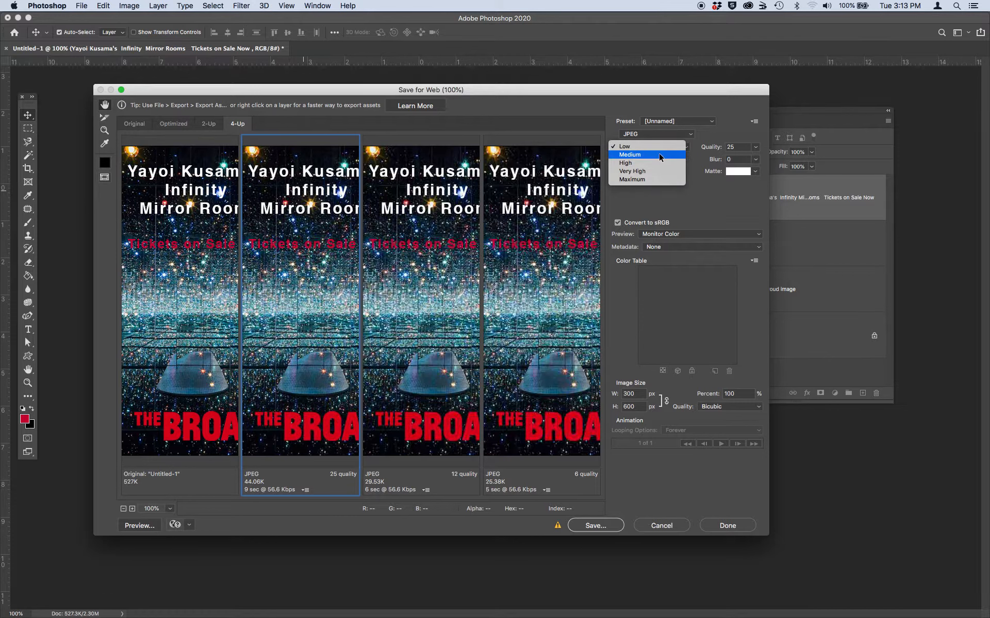
click(659, 154)
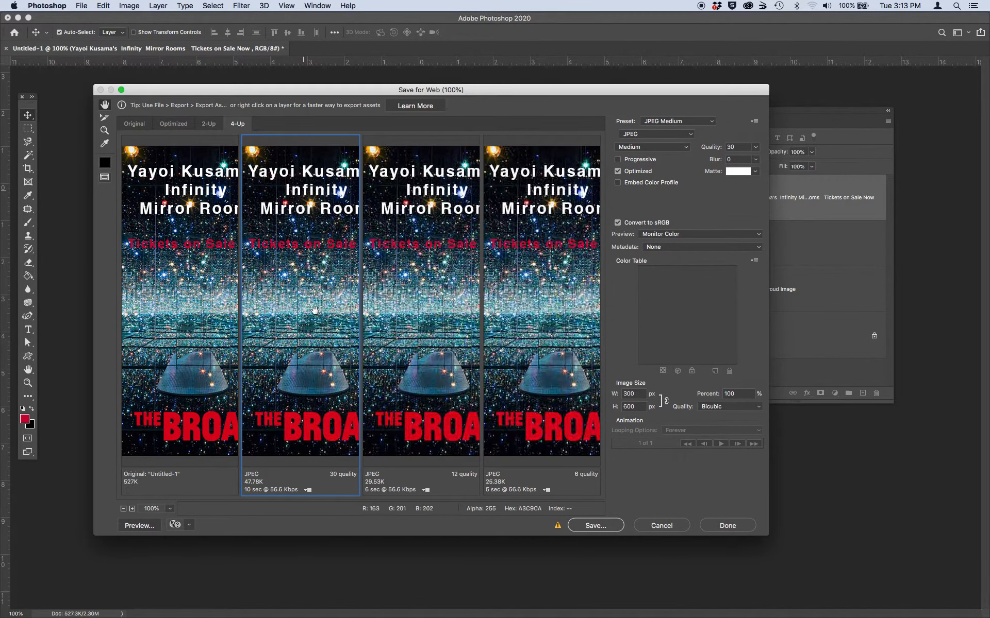
mouse_move(310, 315)
mouse_down()
mouse_move(294, 314)
mouse_move(314, 309)
mouse_up()
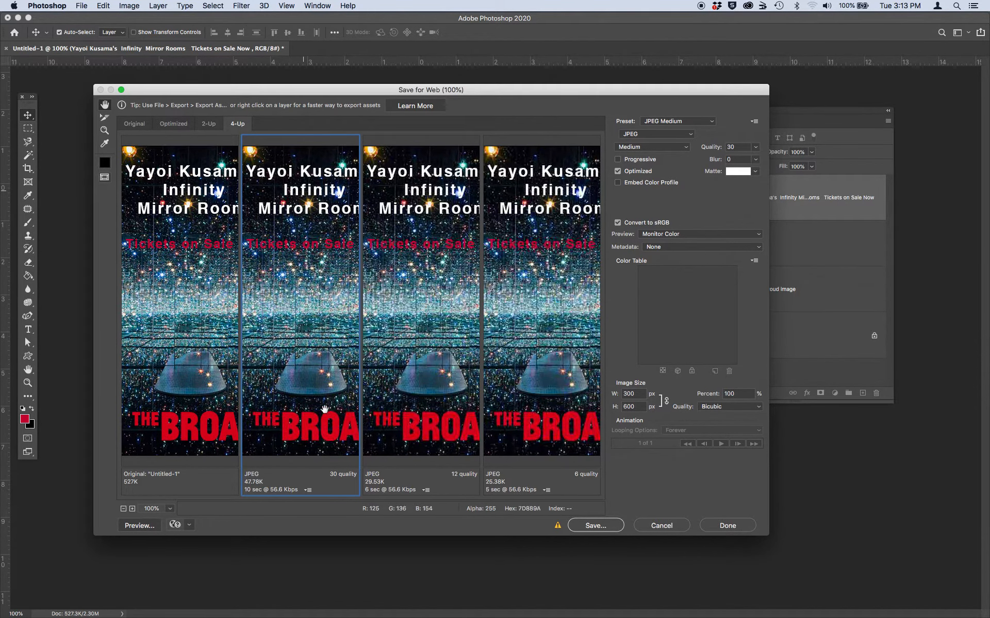
Step: Try the GIF format for the web export, reducing it to 32 and finally 16 colors
click(656, 134)
click(656, 130)
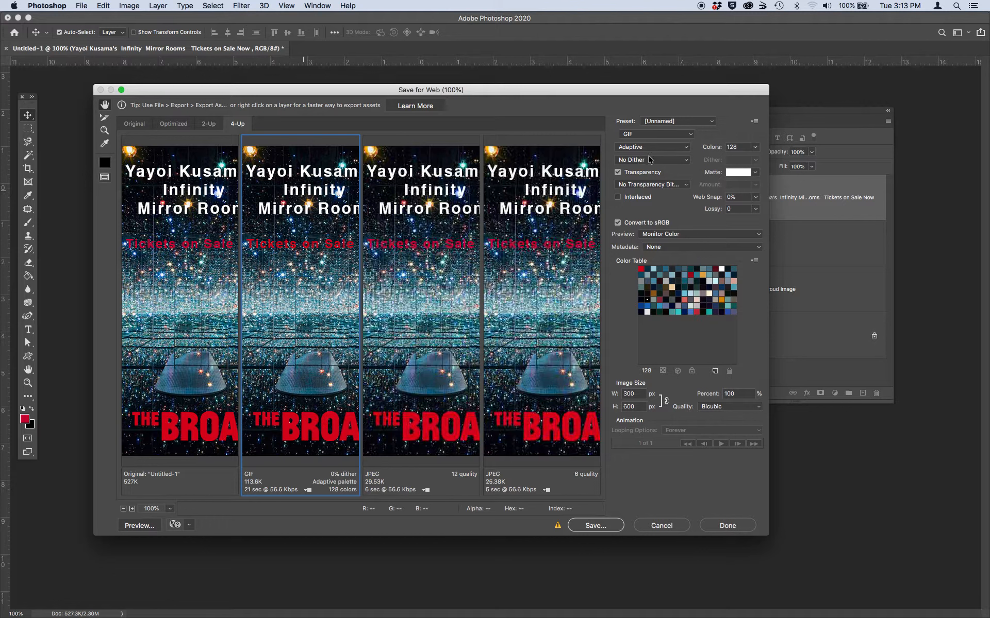
click(752, 150)
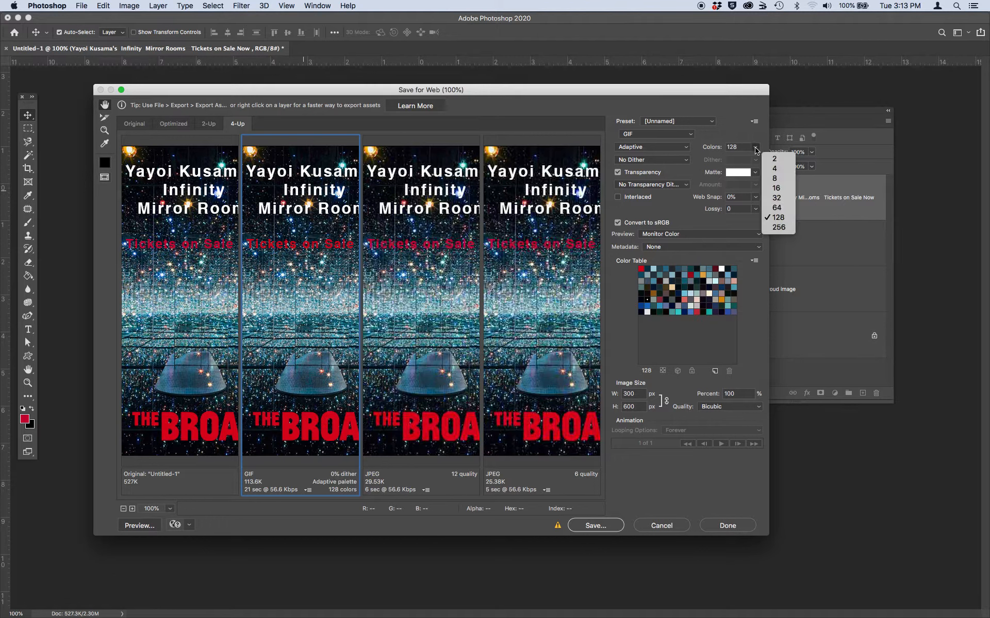
click(772, 197)
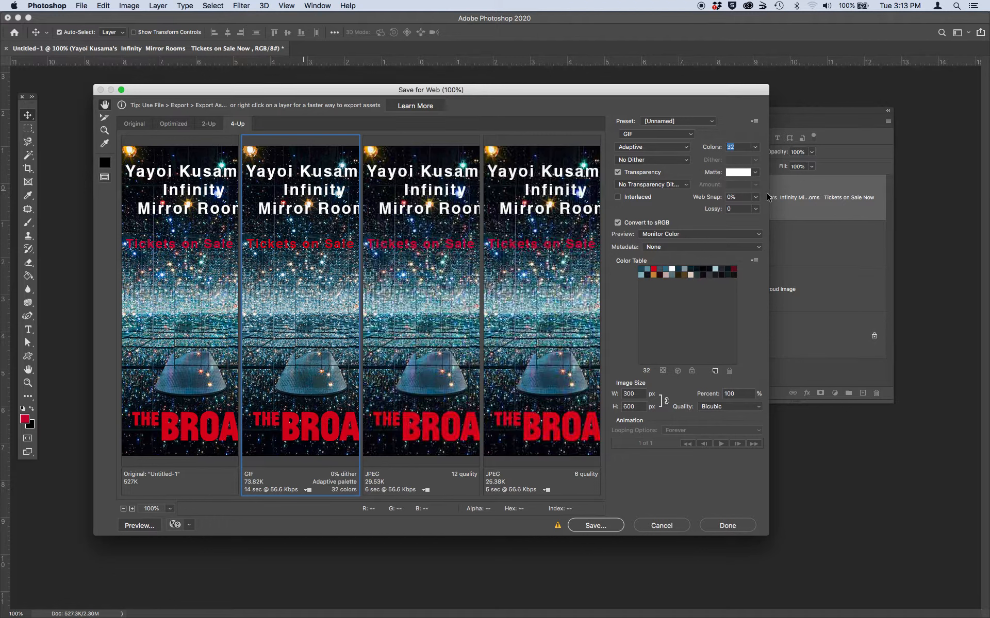
click(755, 150)
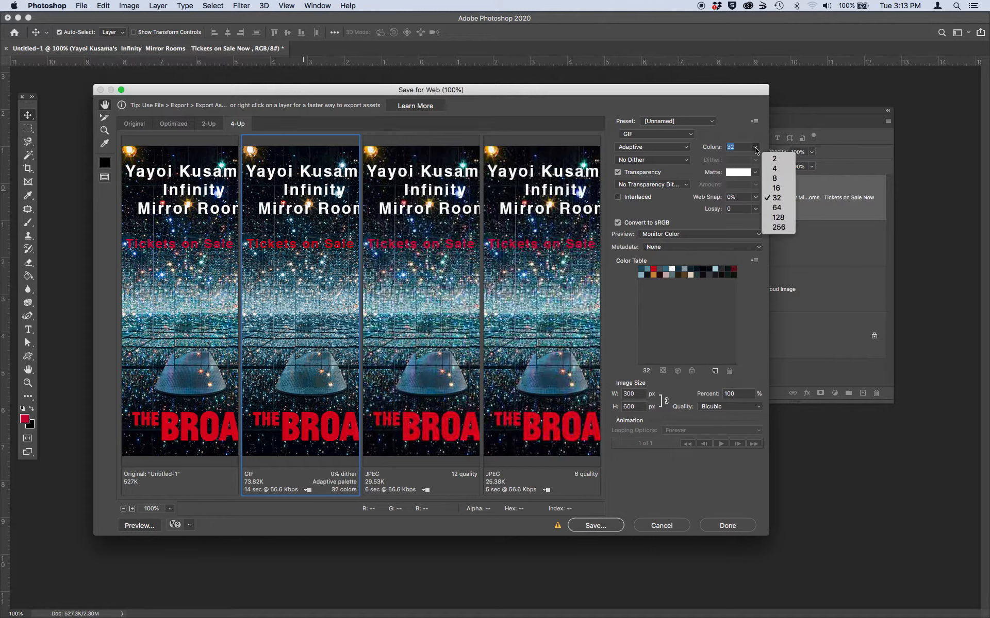
click(773, 189)
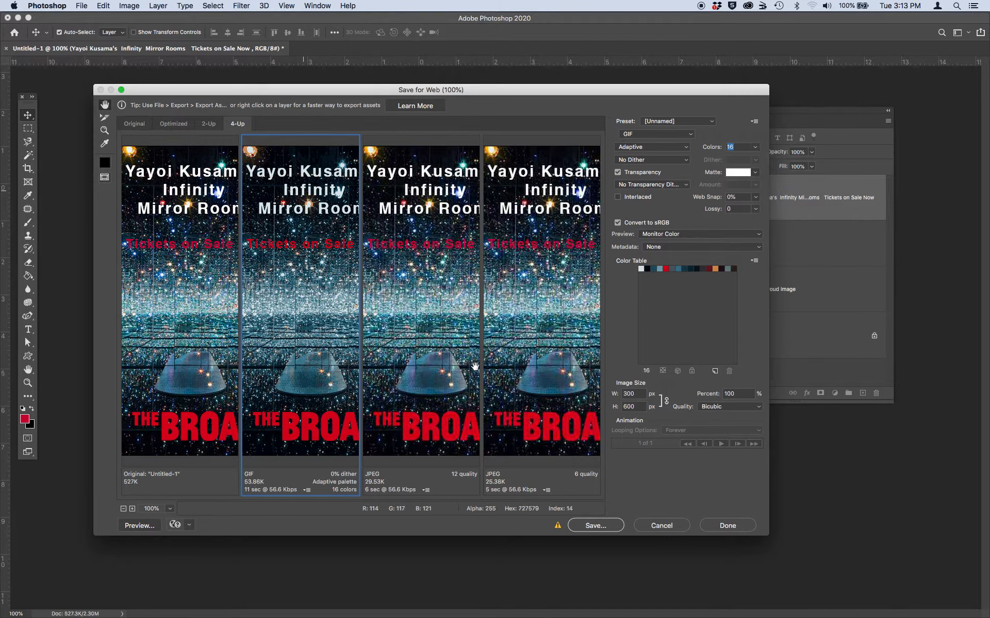
Step: Try the Perceptual palette for the GIF export, inspect the preview and cancel the web export
click(648, 148)
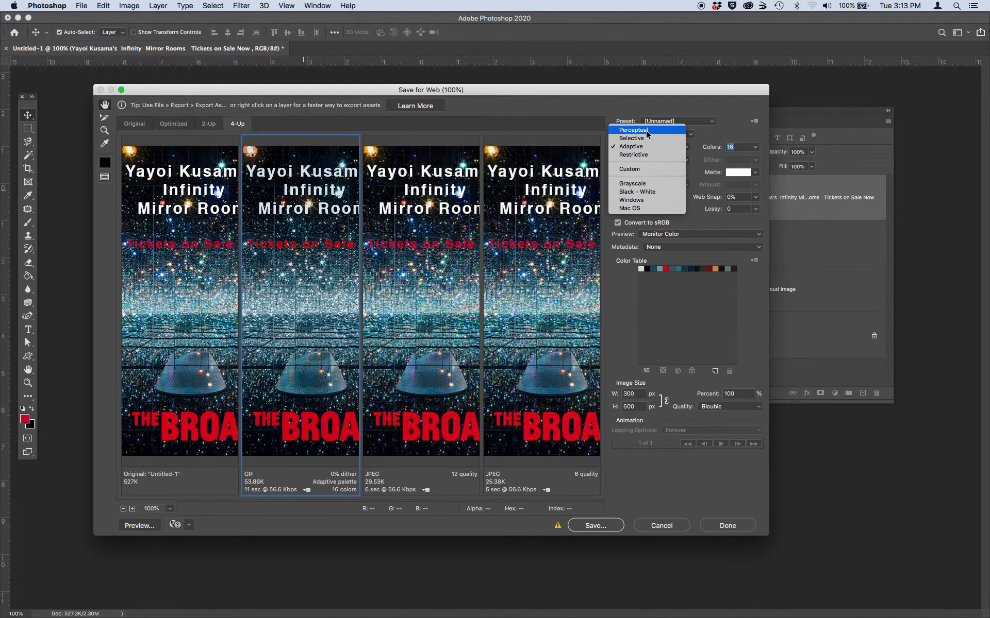
click(647, 130)
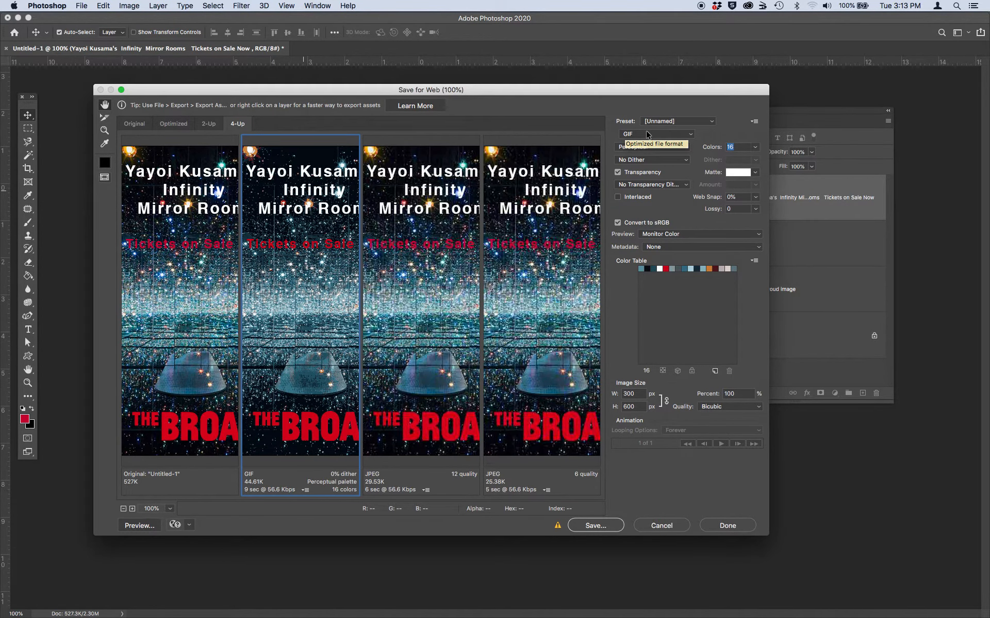
mouse_move(314, 325)
mouse_down()
mouse_move(288, 325)
mouse_move(325, 327)
mouse_up()
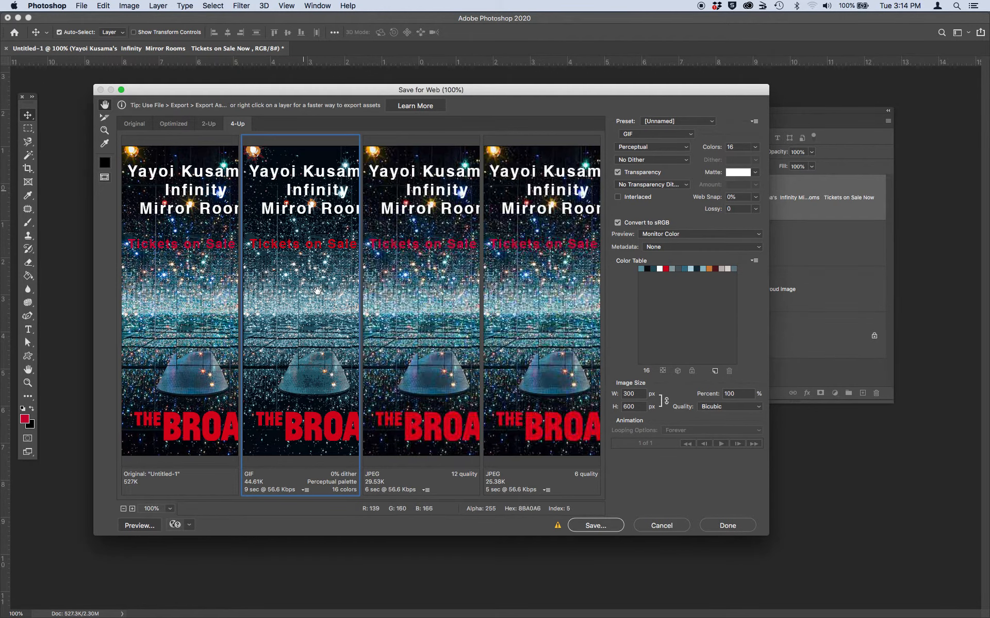
mouse_move(333, 278)
mouse_down()
mouse_move(286, 280)
mouse_move(326, 281)
mouse_up()
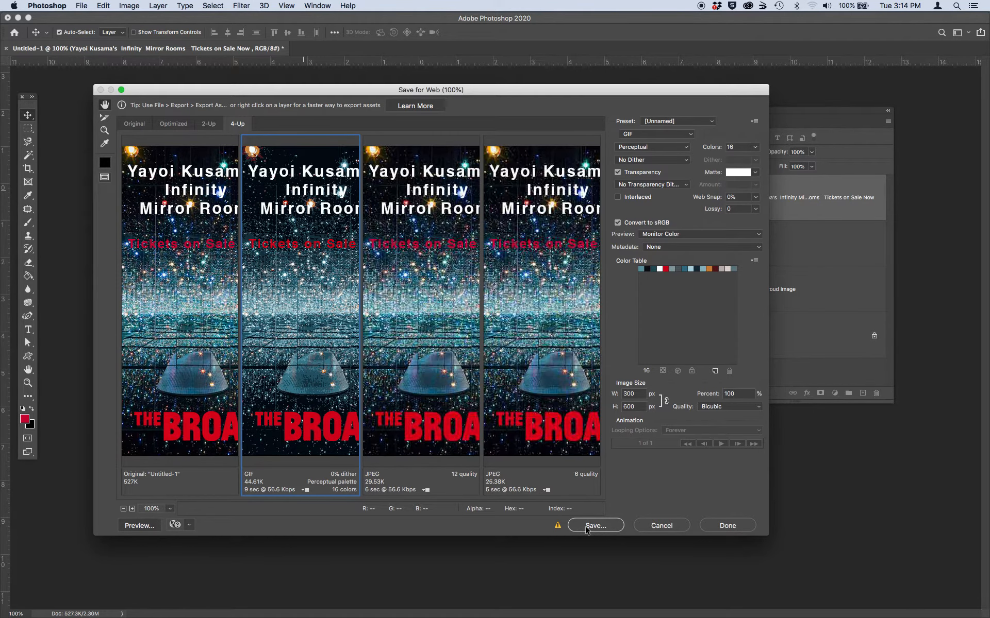
click(652, 529)
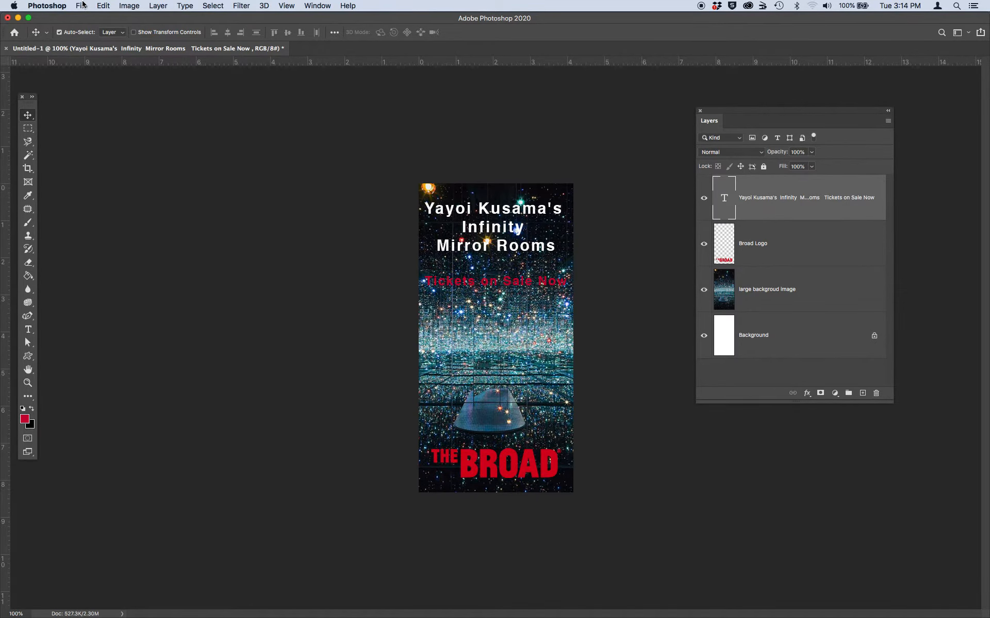
Step: Create a new blank document 728 pixels wide and 90 pixels high for the banner ad
click(81, 5)
click(87, 23)
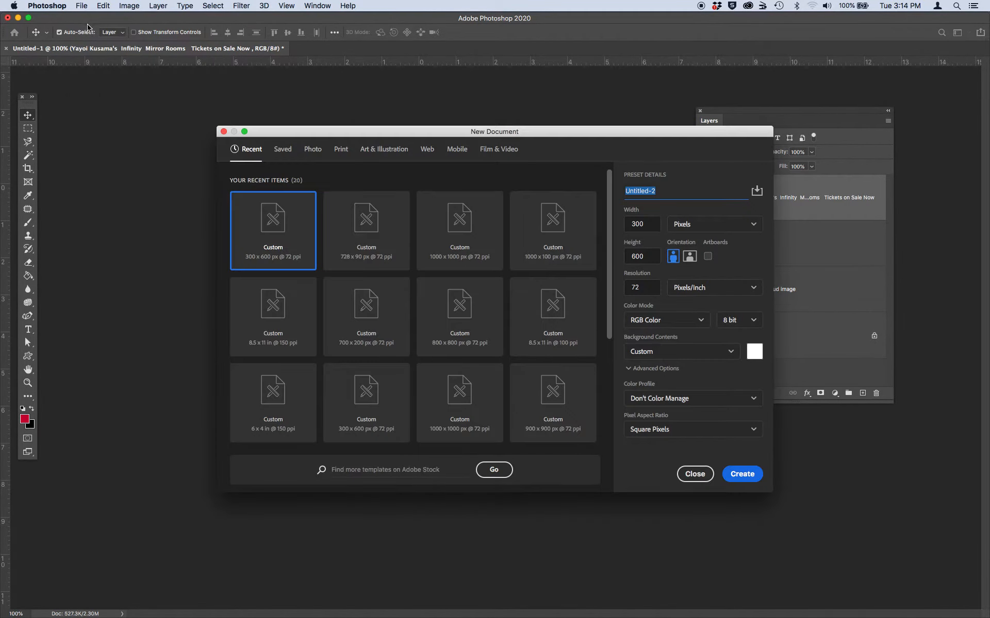
drag(648, 224, 615, 223)
text(728)
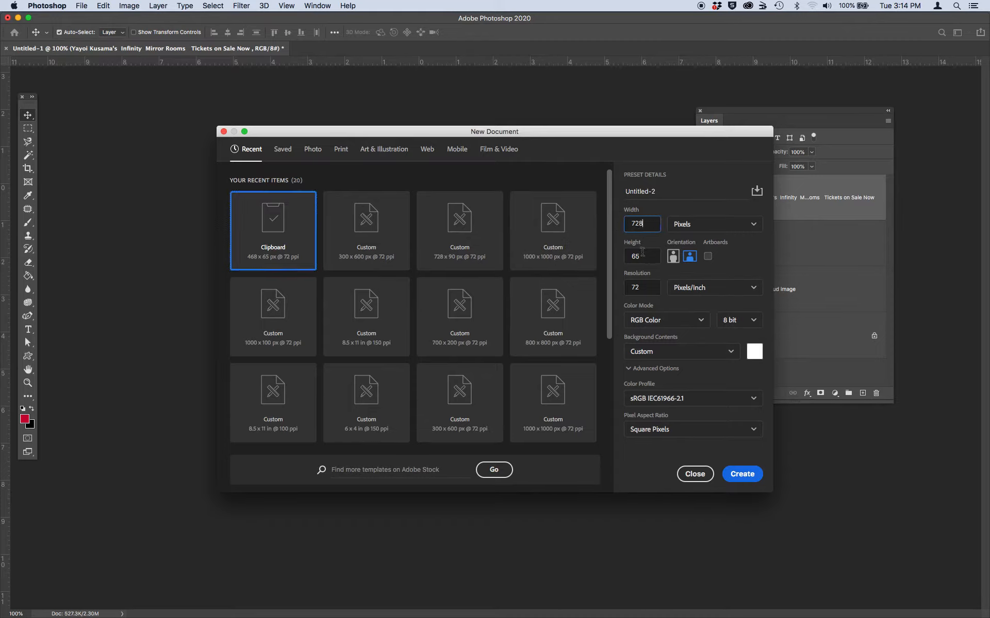
click(642, 254)
text(90)
click(742, 474)
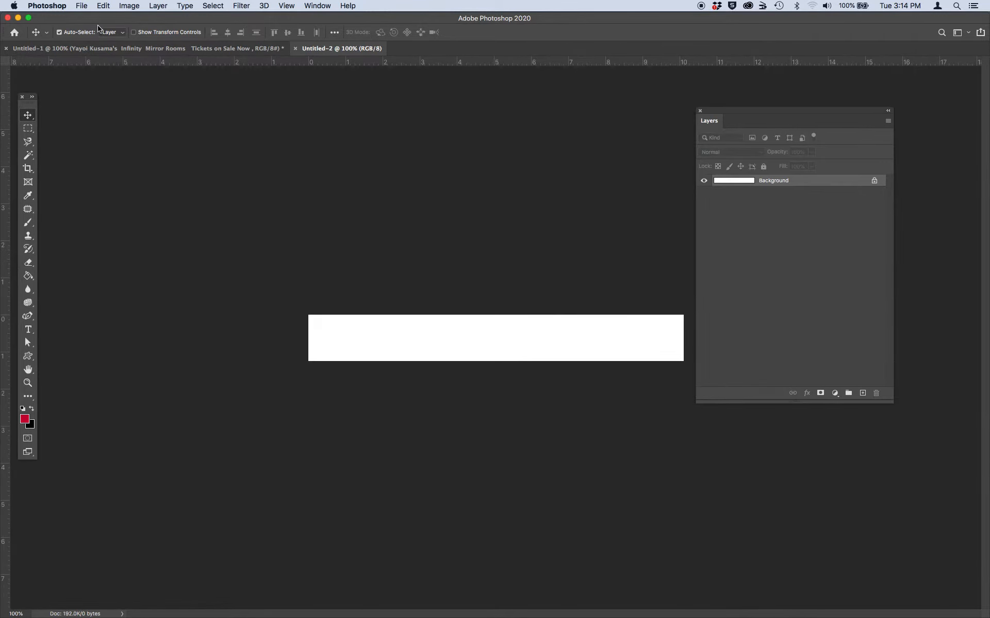
Step: Create another blank document 300 pixels wide and 250 pixels high
click(84, 4)
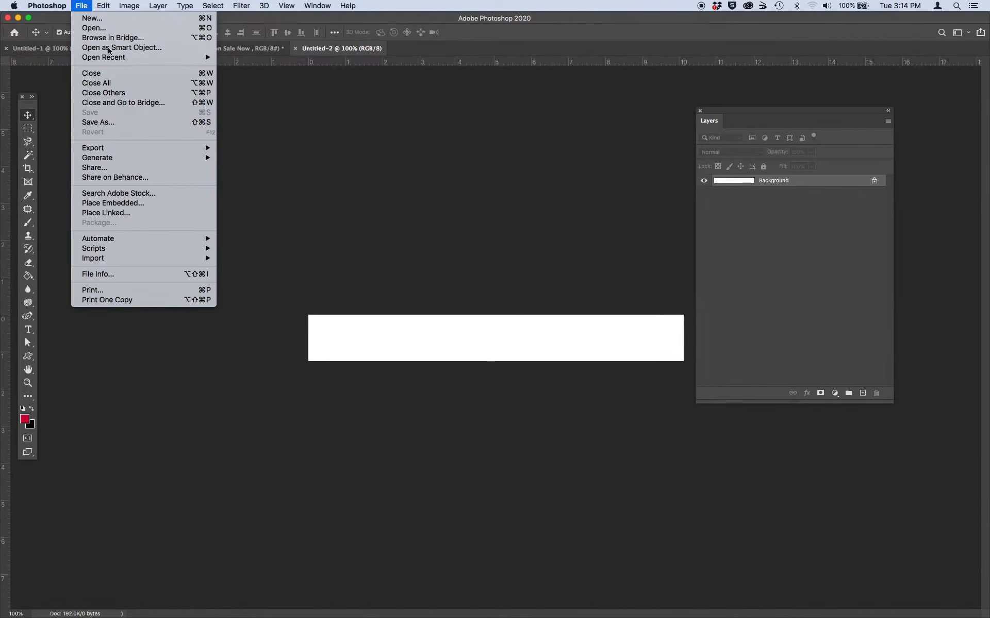
click(86, 18)
click(650, 225)
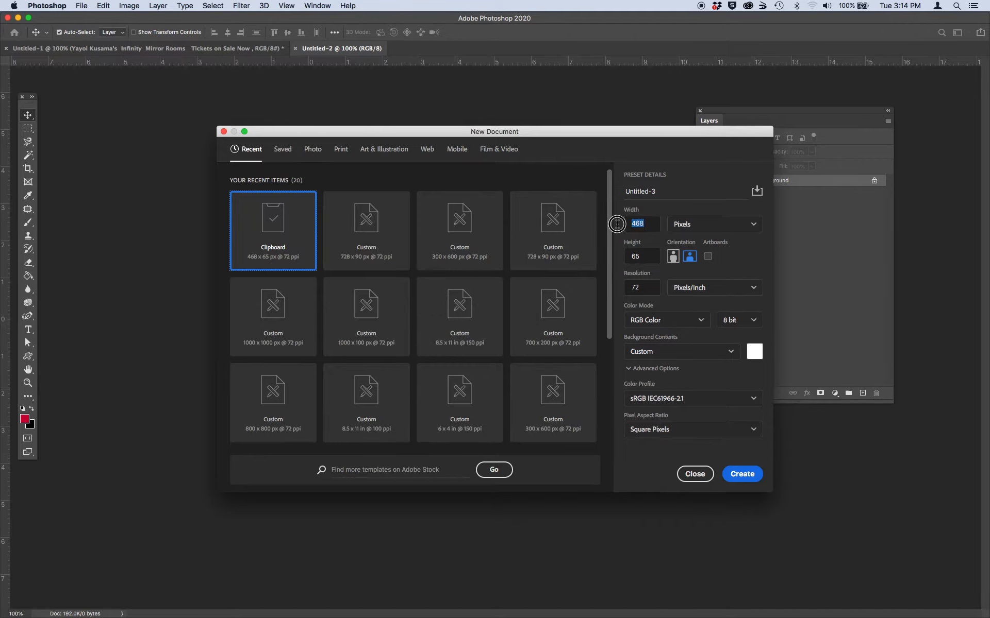
text(30)
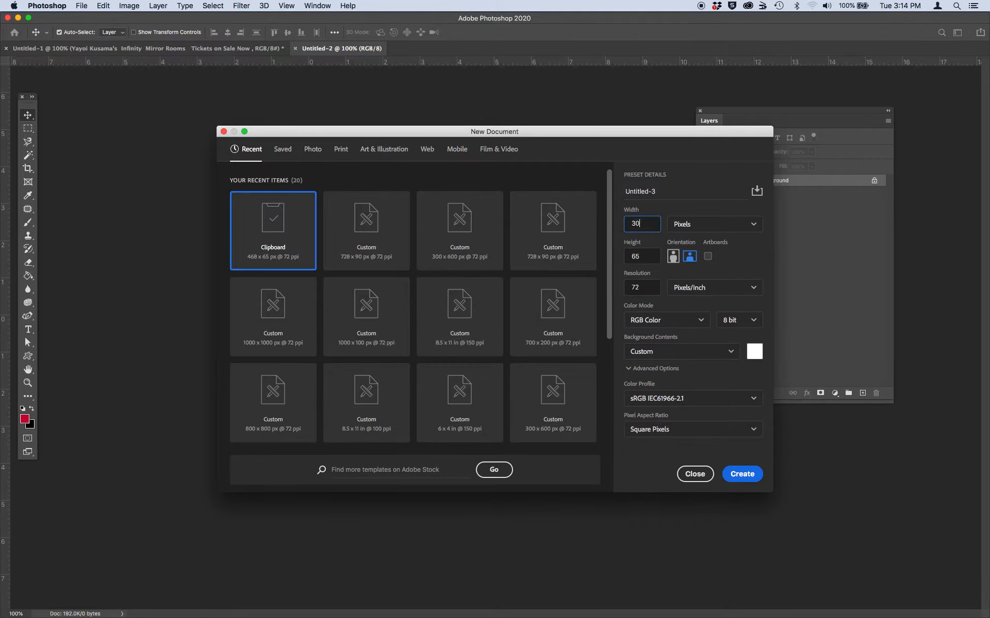
text(0)
key(Tab)
text(250)
click(742, 475)
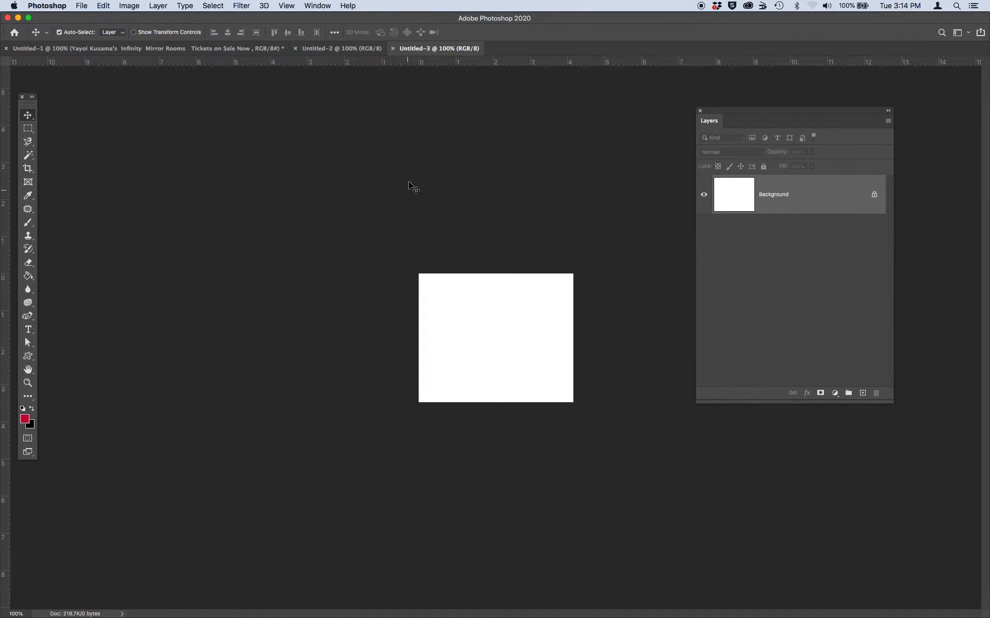
Step: Arrange the three open documents as 3-up Vertical, uncover the finished 300 x 600 ad and make it active
click(342, 48)
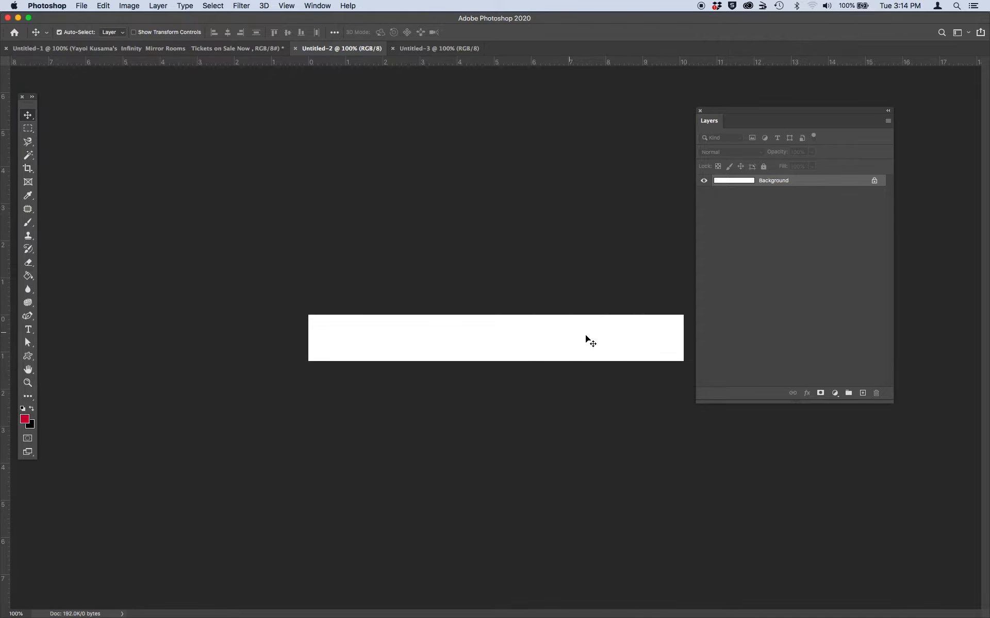
click(317, 4)
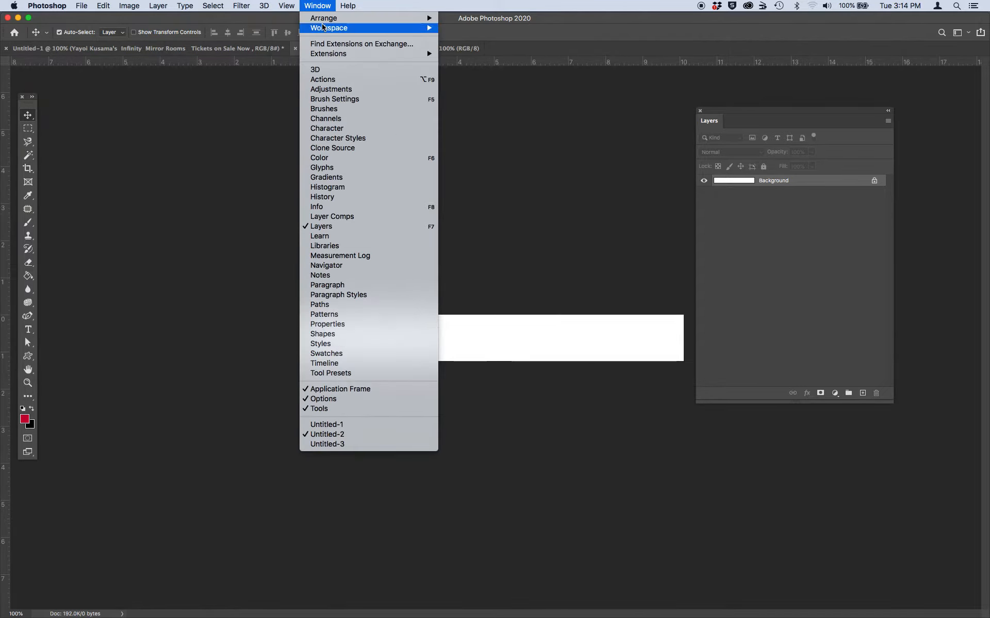
mouse_move(361, 18)
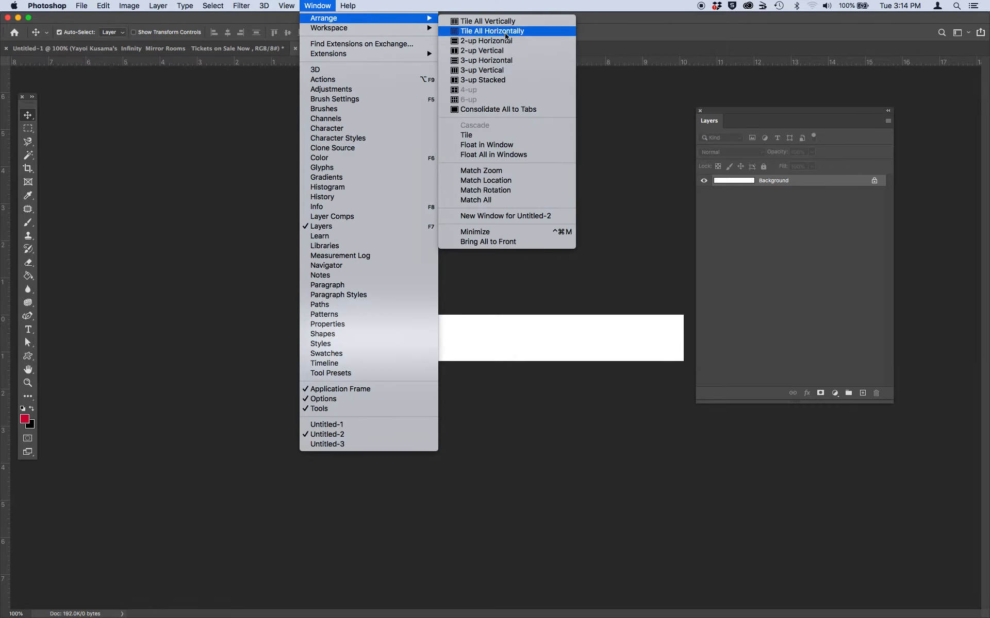
click(507, 70)
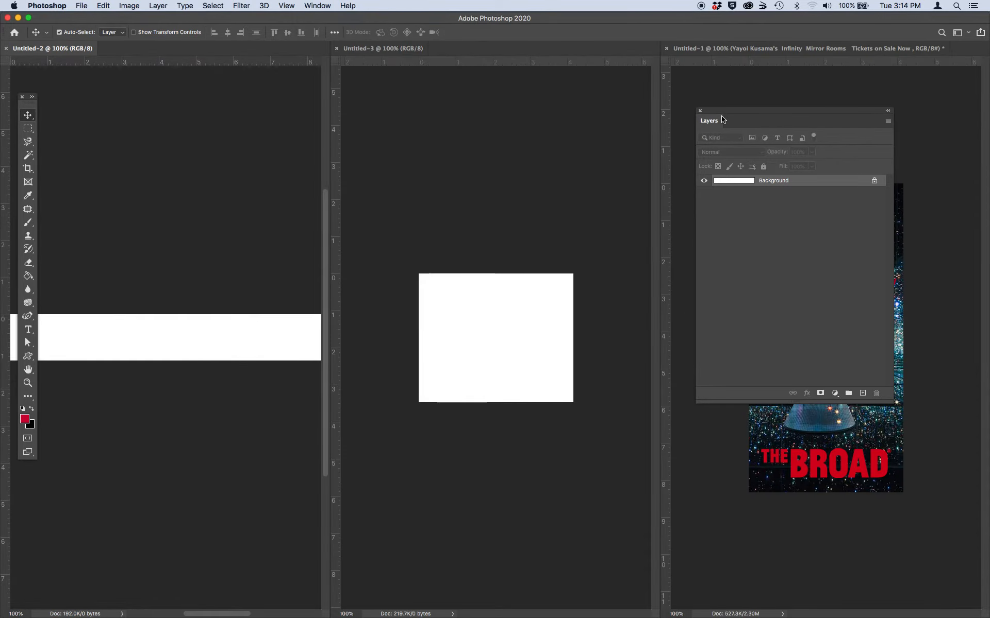
drag(723, 111, 843, 388)
click(722, 297)
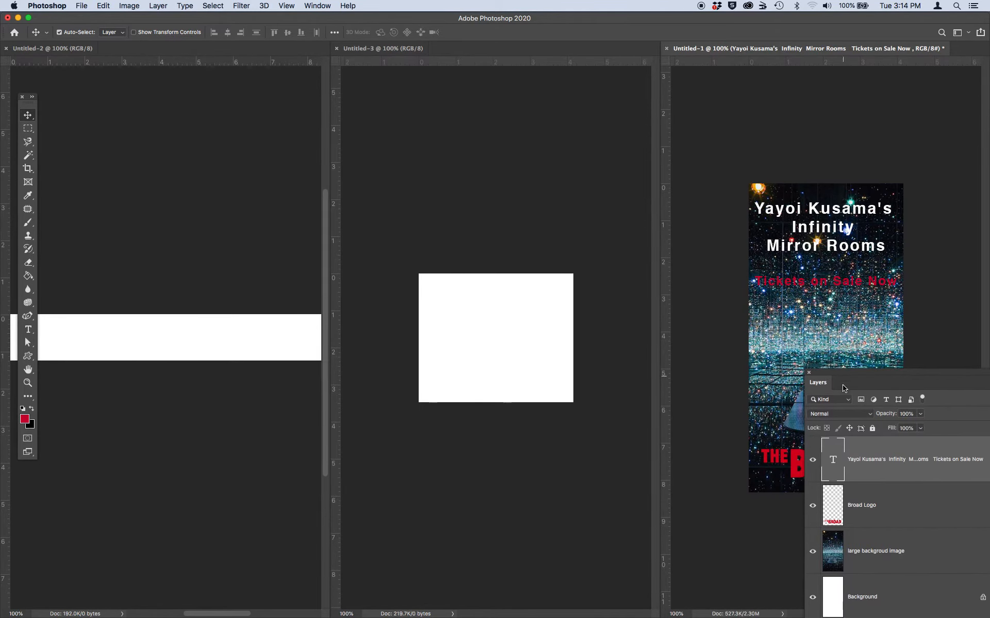
Step: Copy the large background image from the 300 x 600 ad into the 300 x 250 and 728 x 90 documents, positioning it to fill each canvas
click(876, 548)
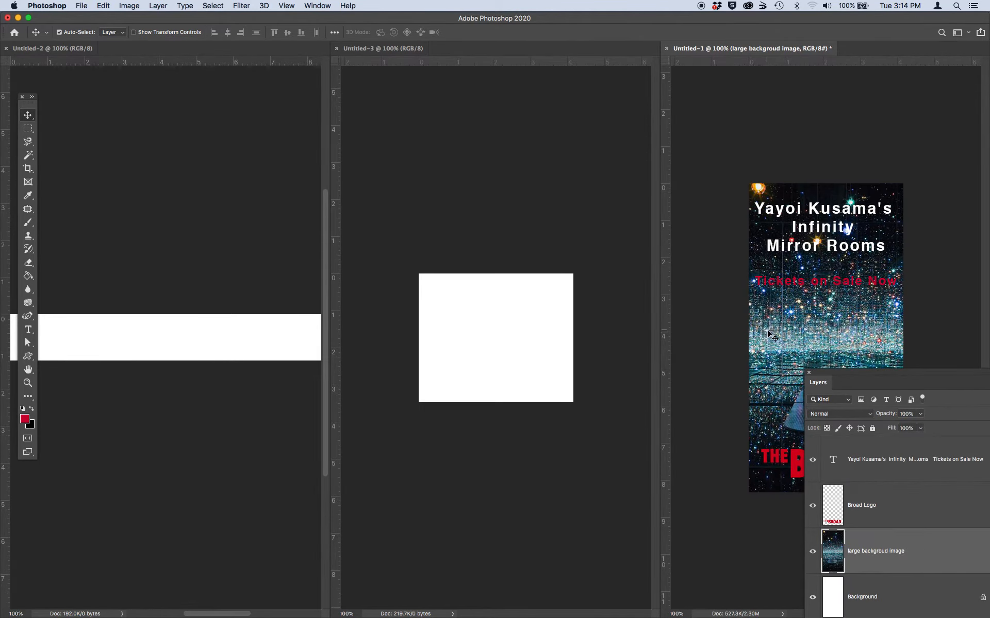
drag(785, 336, 510, 268)
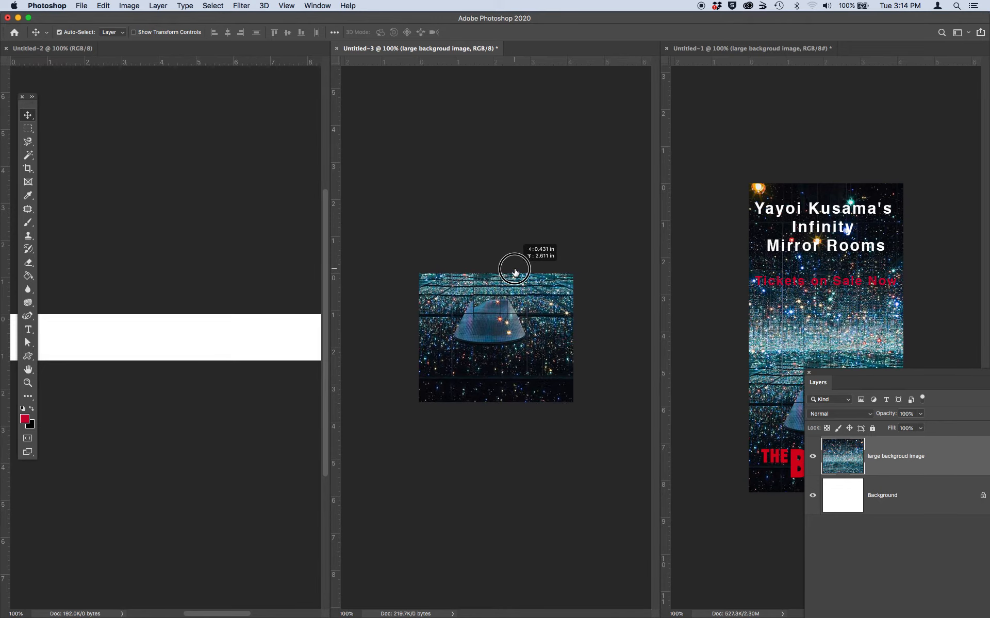
drag(522, 375, 495, 387)
click(787, 324)
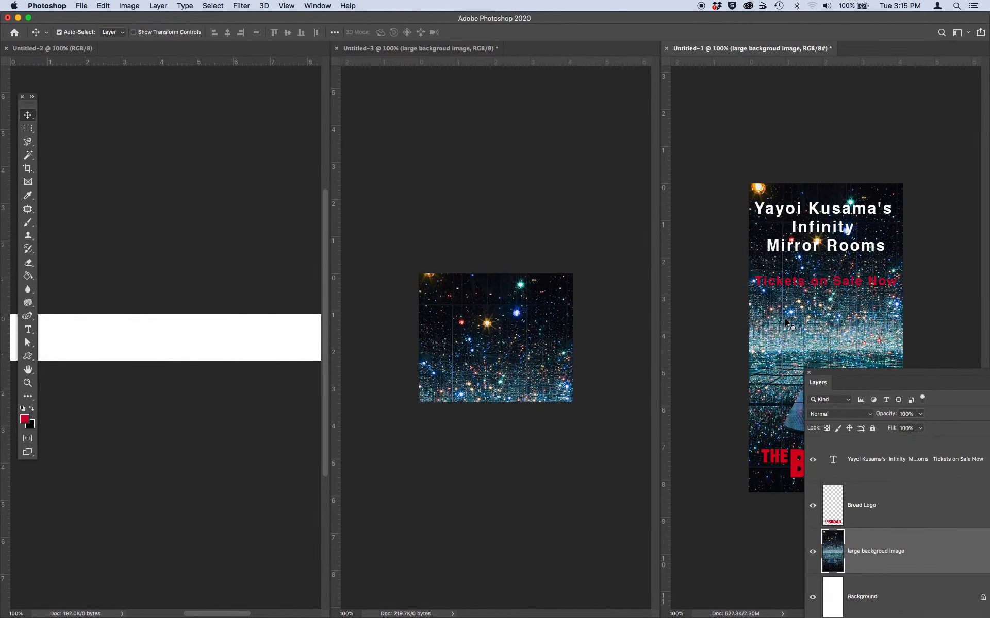
drag(782, 335, 252, 344)
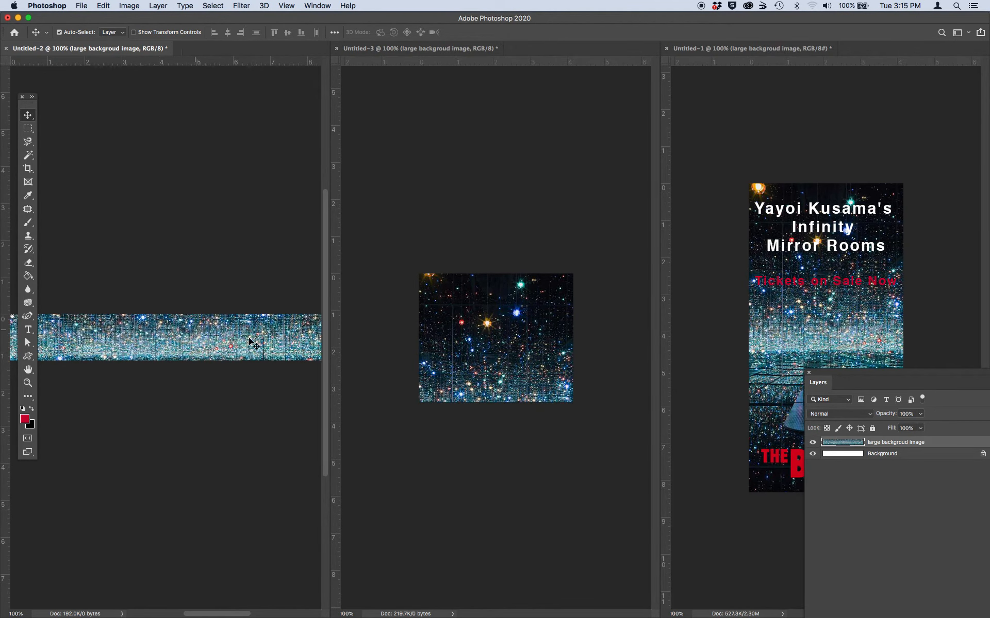
Step: Copy the Broad Logo layer into the lower part of the 300 x 250 ad and onto the 728 x 90 banner
click(816, 325)
click(876, 508)
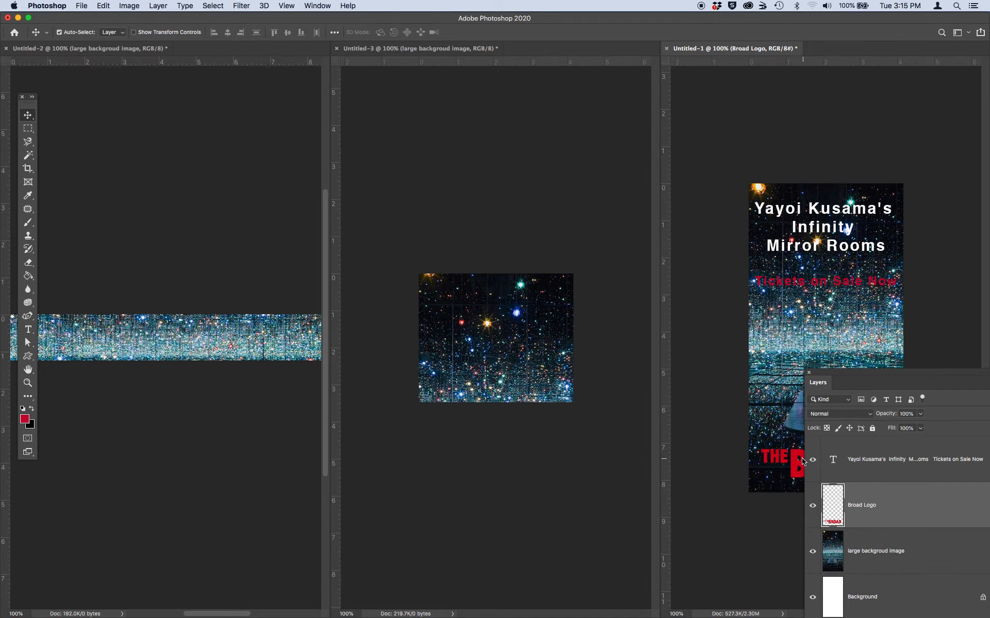
drag(802, 461, 487, 381)
drag(773, 458, 217, 345)
drag(773, 459, 234, 343)
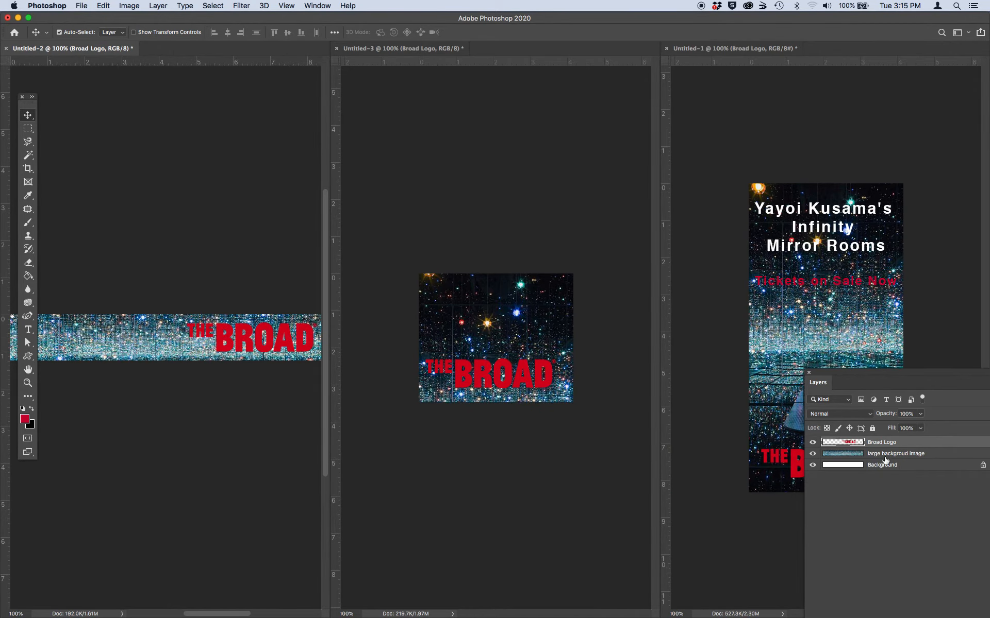
Step: Copy the headline and tickets text layer into the 300 x 250 ad and shift its logo slightly down beneath the text
click(916, 329)
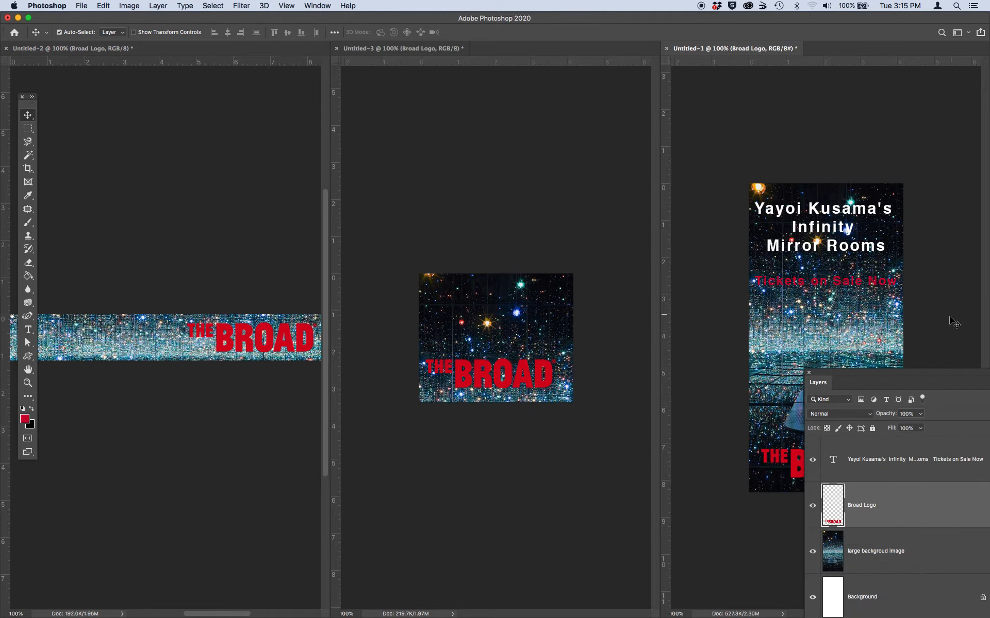
click(881, 464)
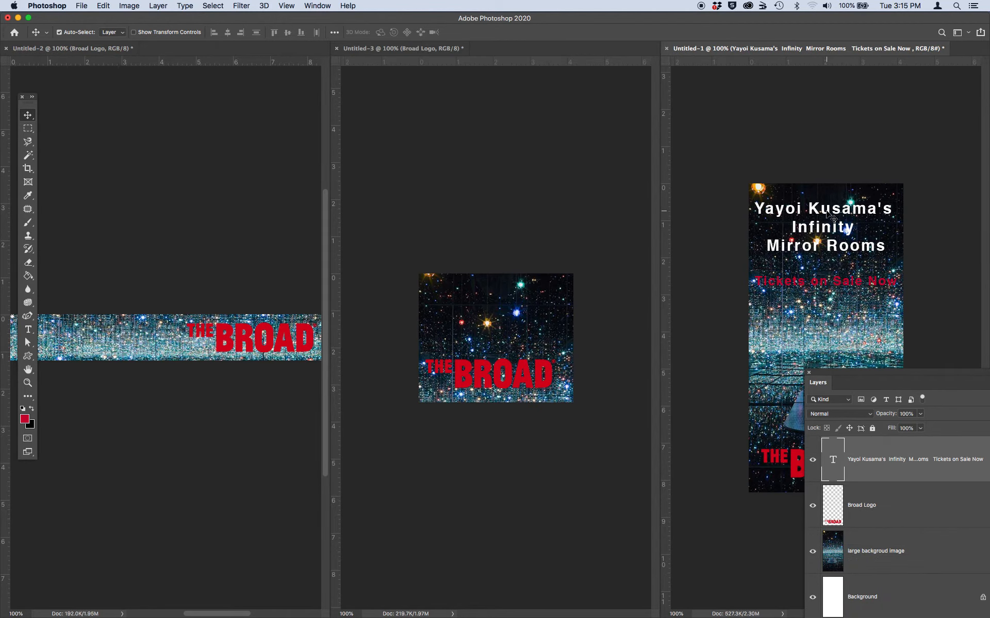
drag(839, 219, 498, 303)
drag(513, 366, 515, 374)
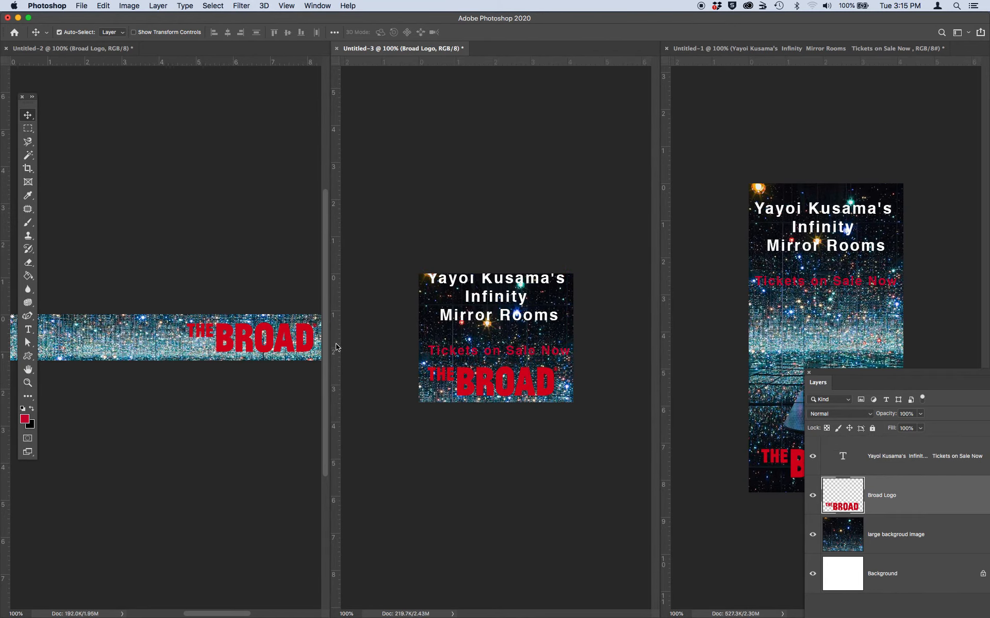
Step: Widen the 728 x 90 document's view until the entire banner fits
drag(330, 354, 469, 361)
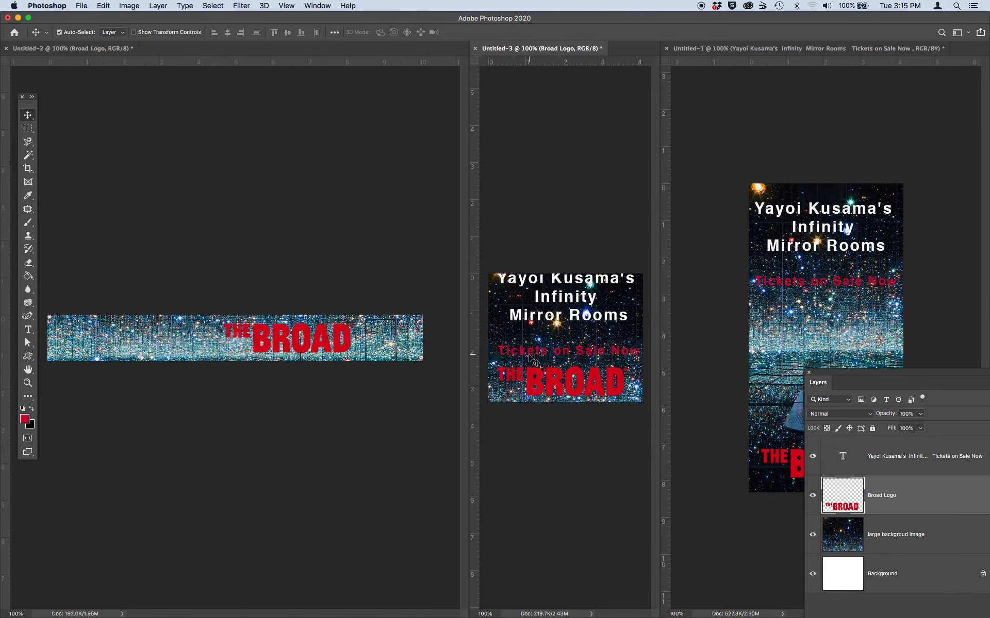